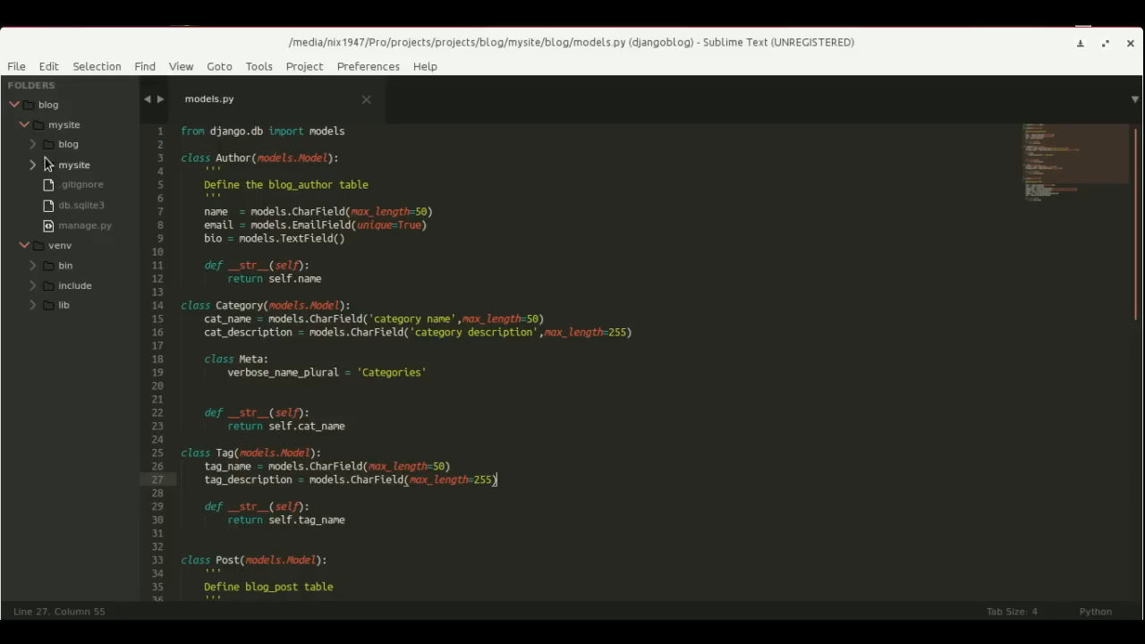
Expand the mysite package, load its urls.py in the editor and show the blog app's files.
click(15, 106)
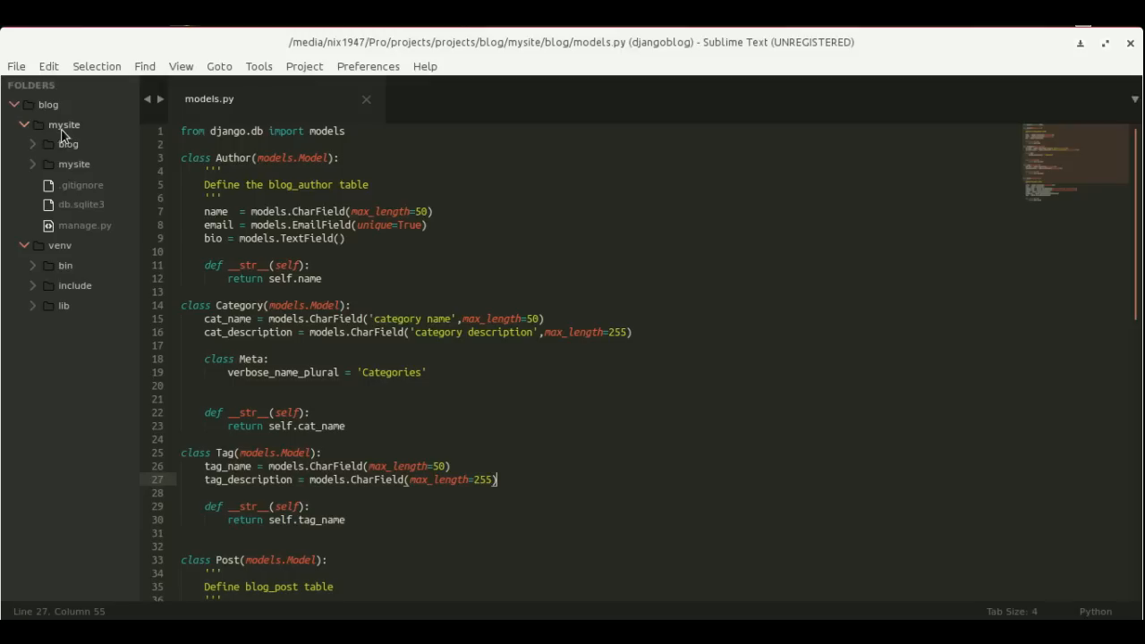
click(33, 144)
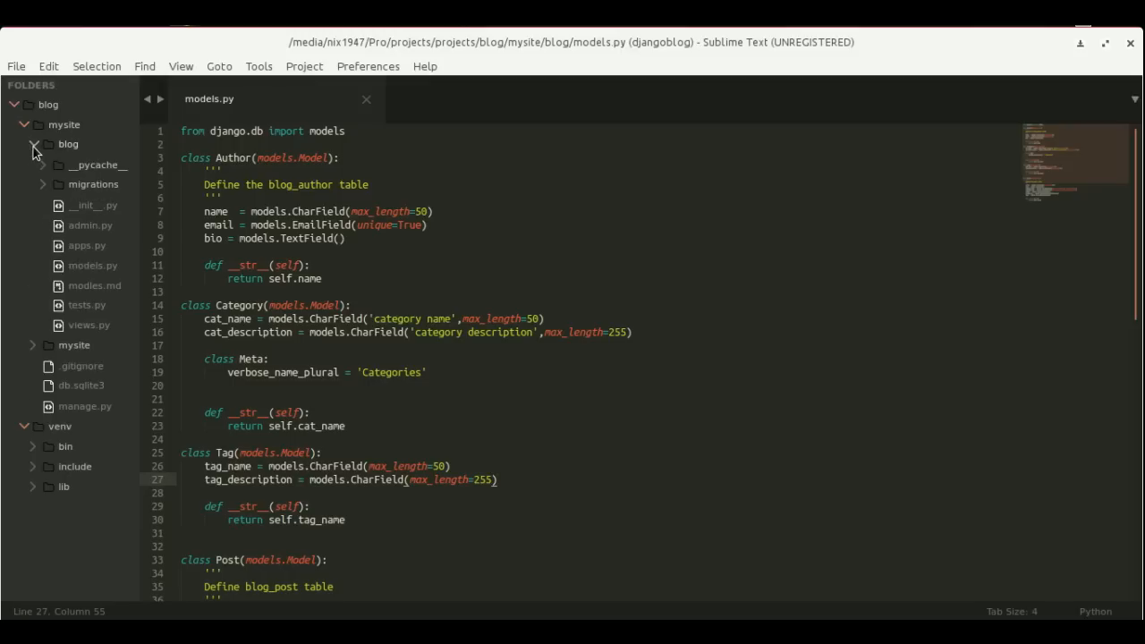
click(33, 144)
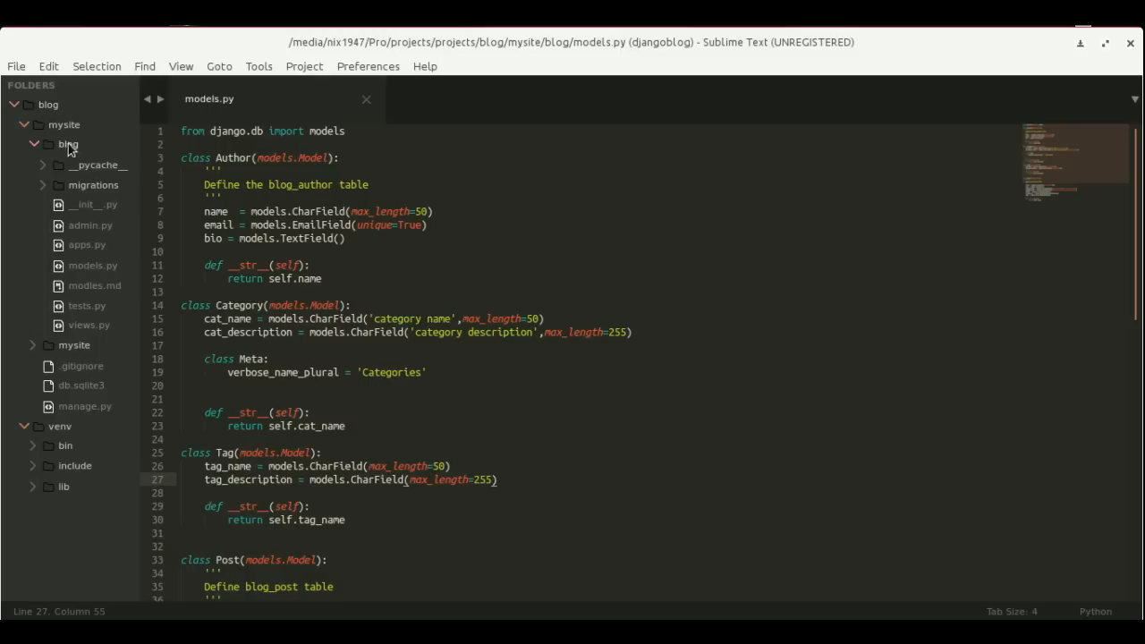
click(34, 145)
click(36, 167)
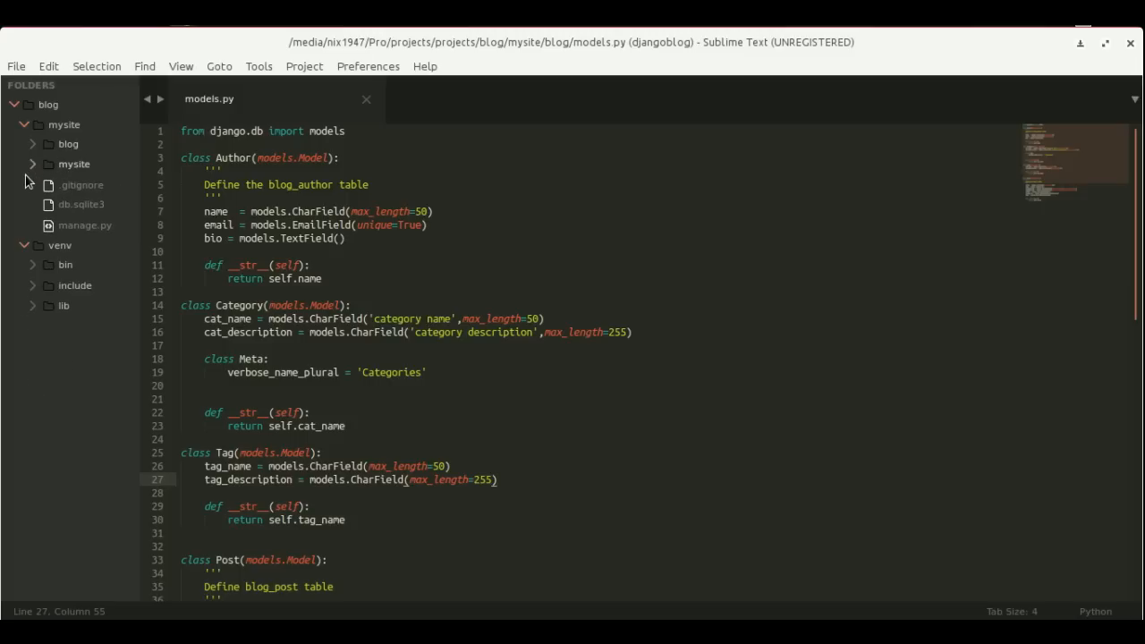
click(34, 165)
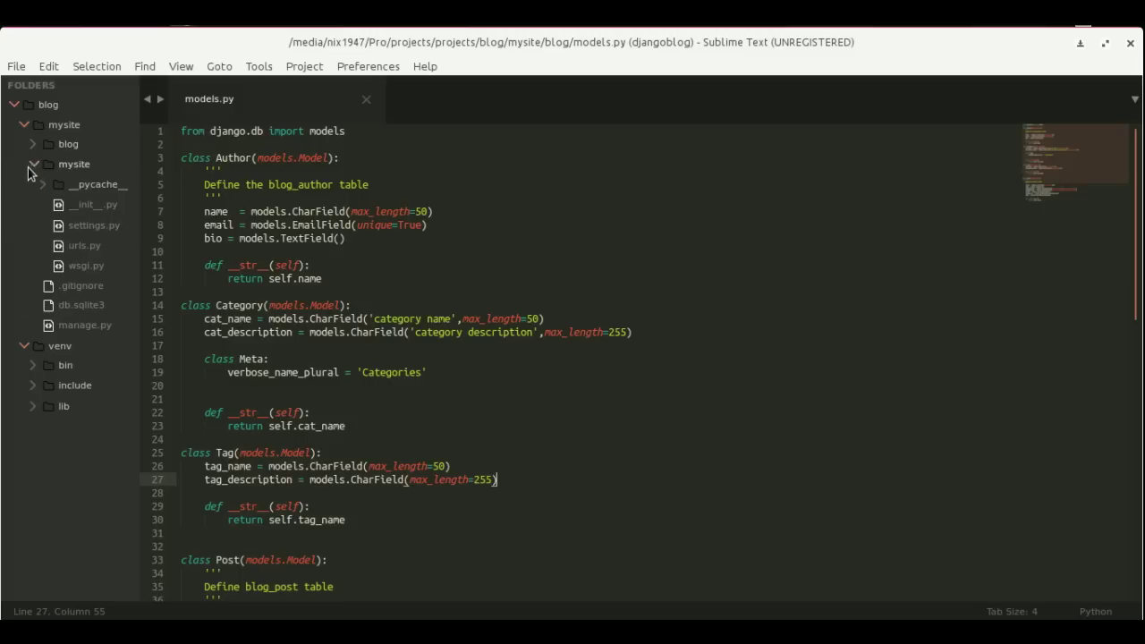
double_click(68, 249)
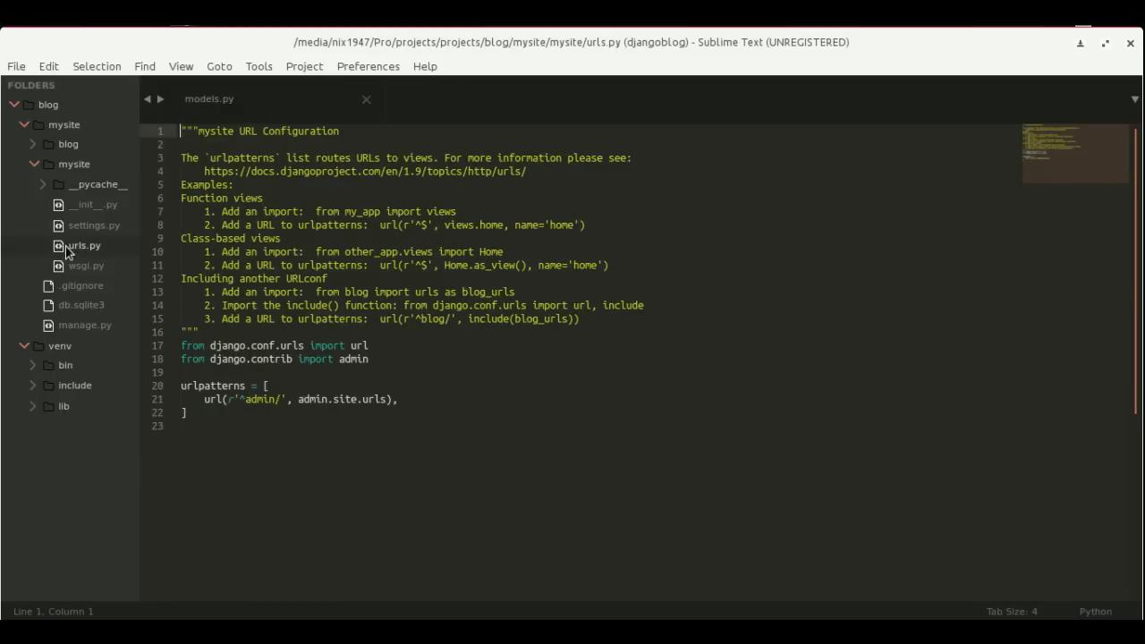
click(36, 145)
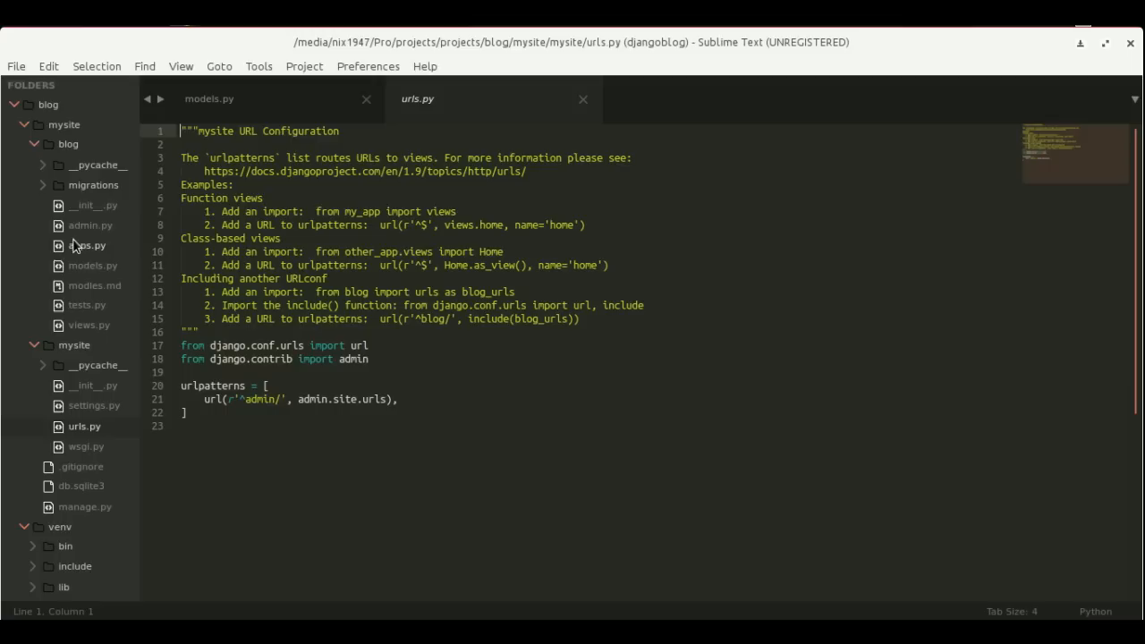
Create urls.py inside the blog folder via New File and leave it empty for now.
right_click(68, 145)
click(108, 147)
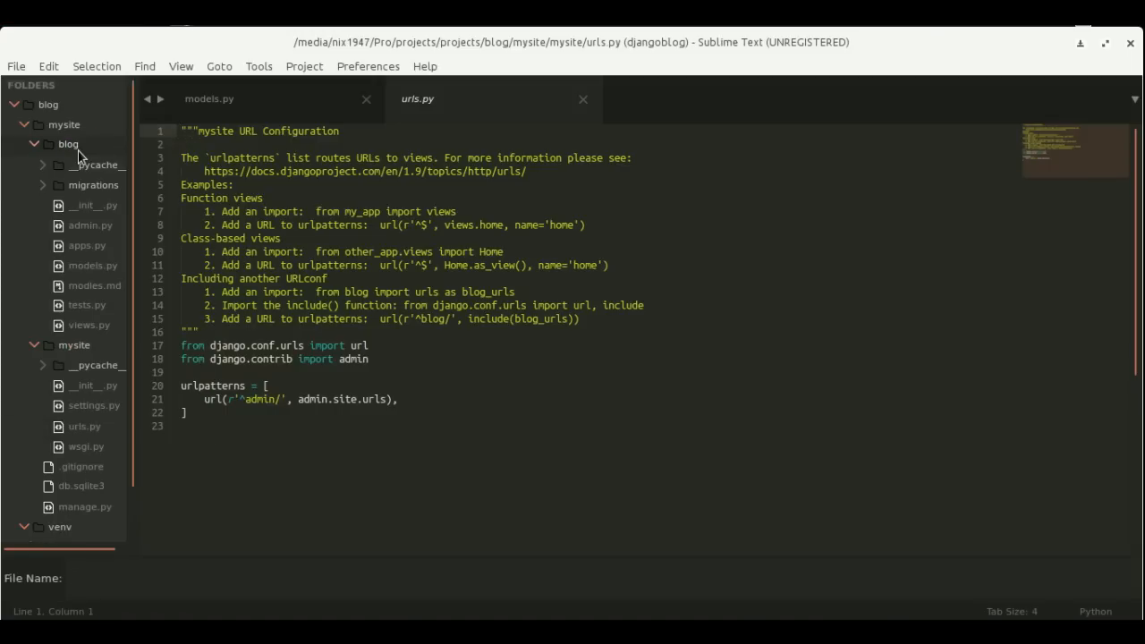
text(urls.p)
text(y)
key(Return)
text(f)
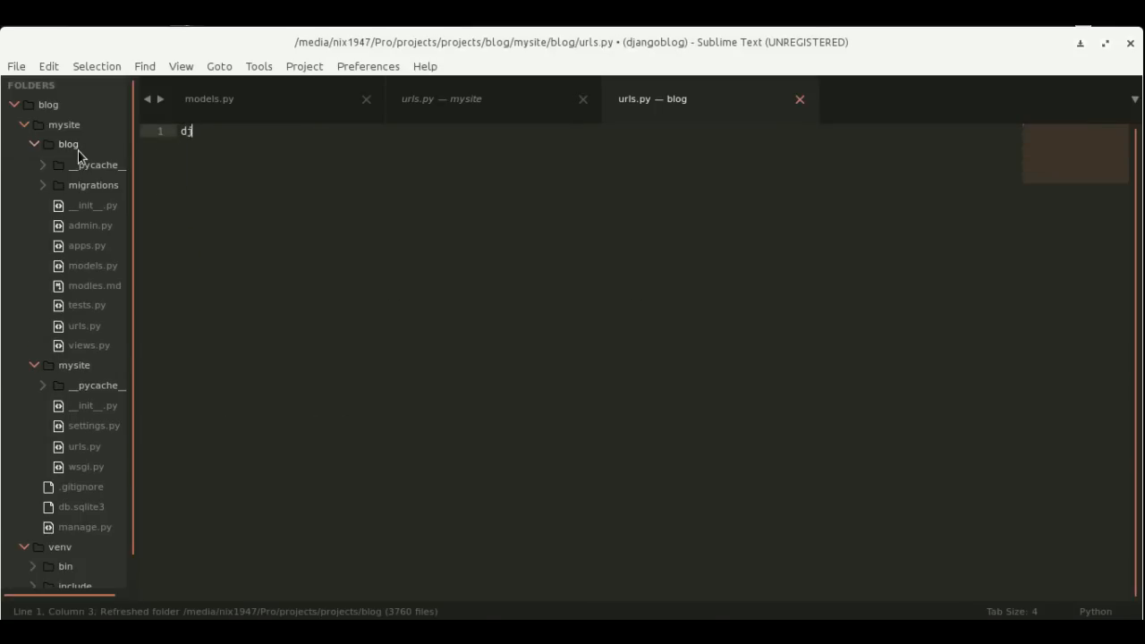
text(rom django)
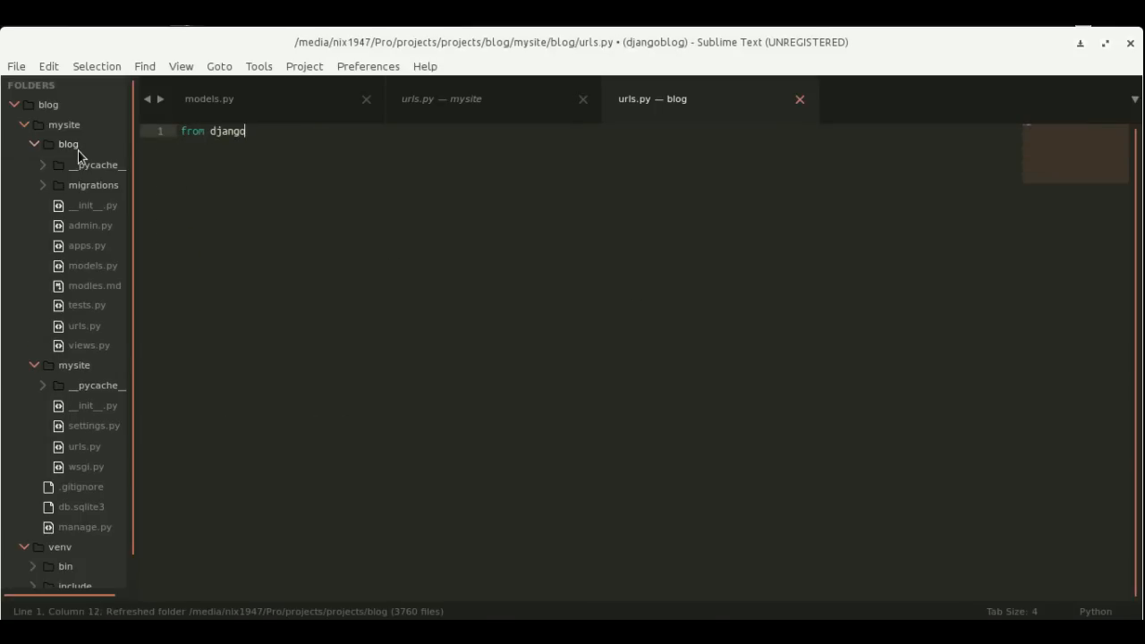
text(.conf.urls impo)
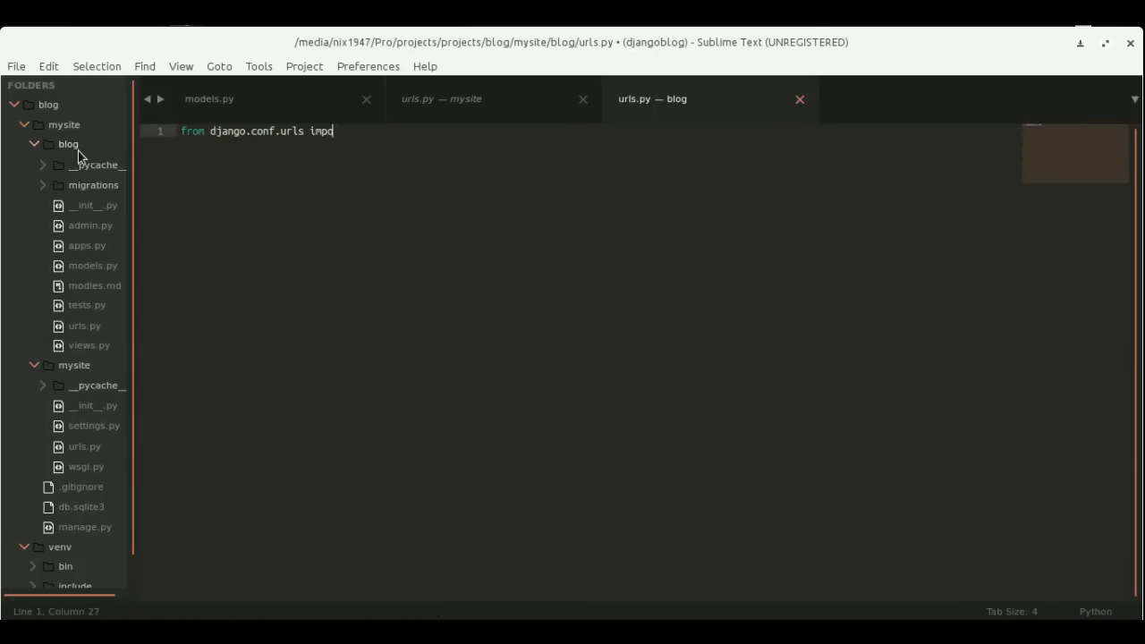
text(rt urls)
key(Return)
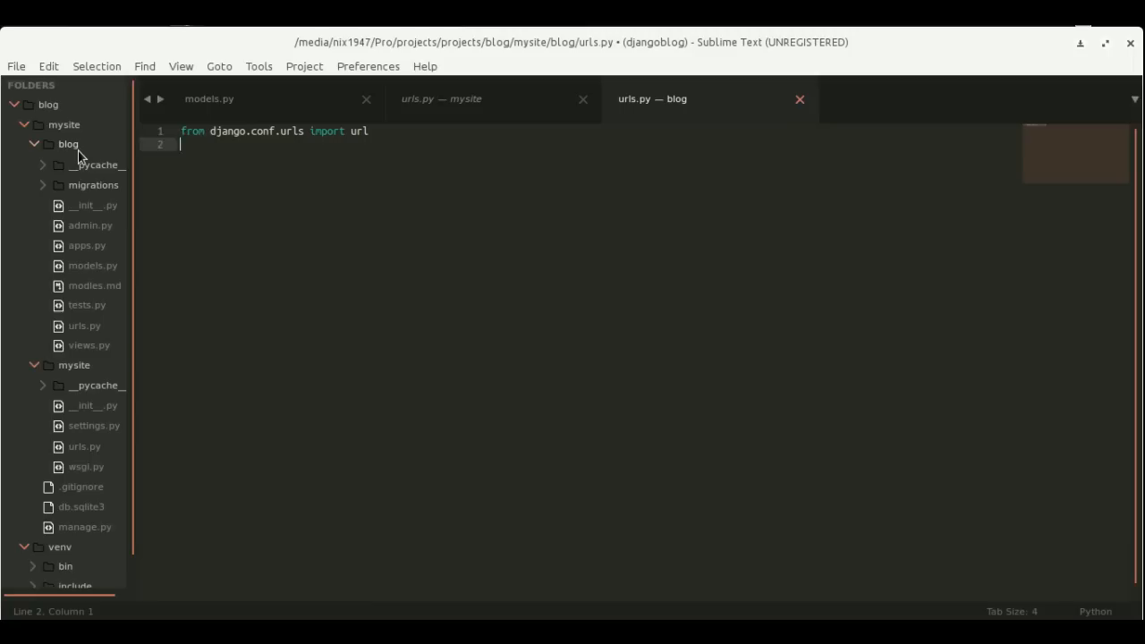
key(Return)
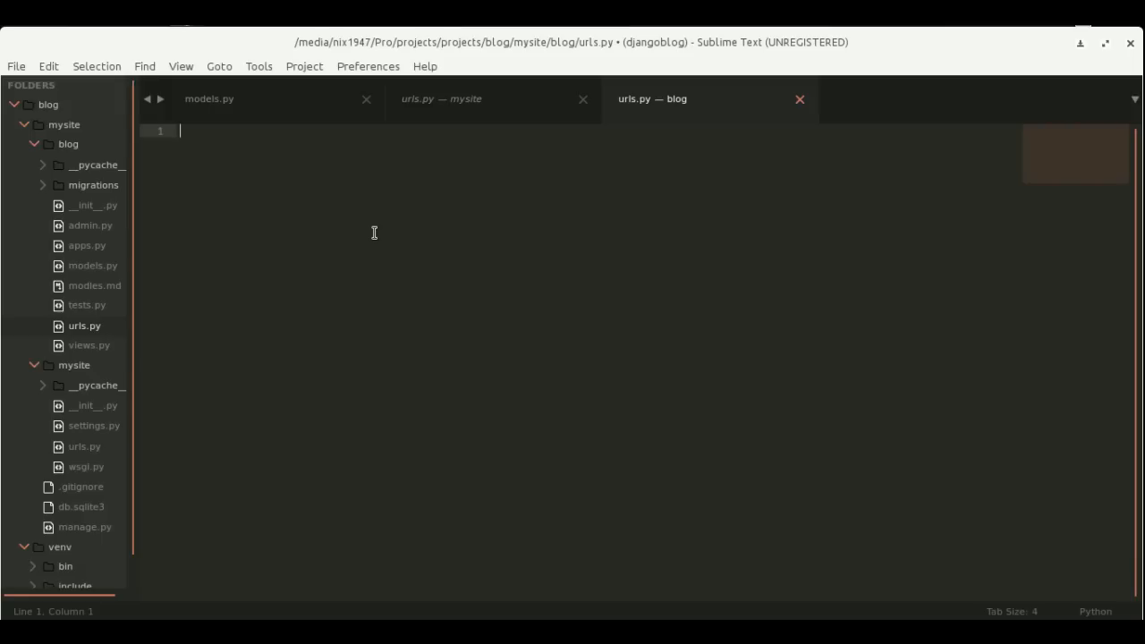
text(fro)
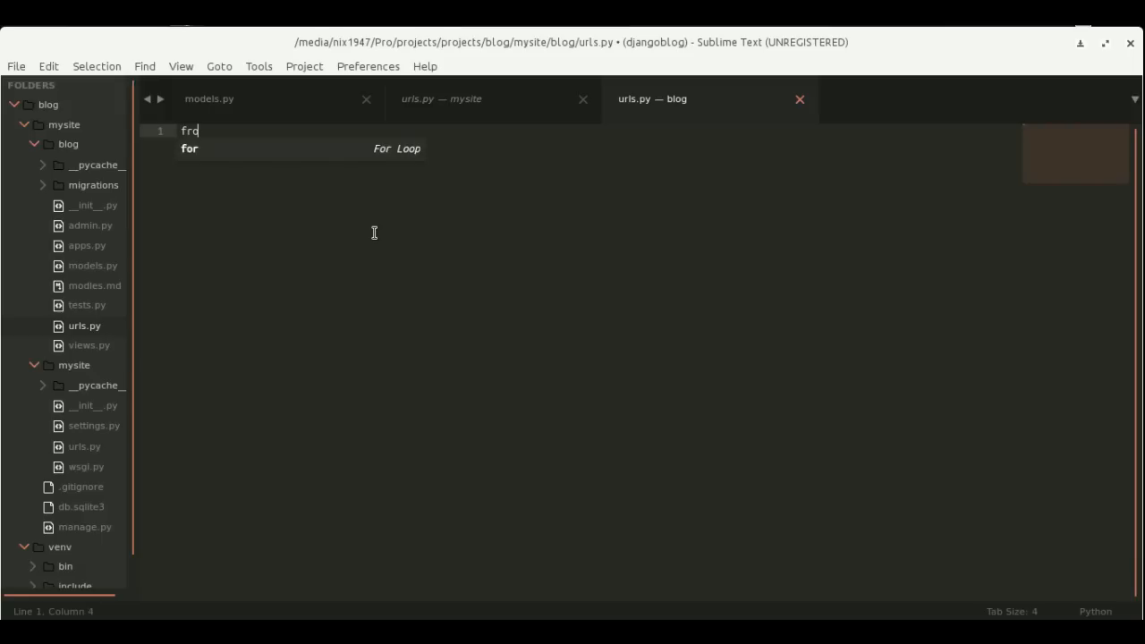
text(m django.conf)
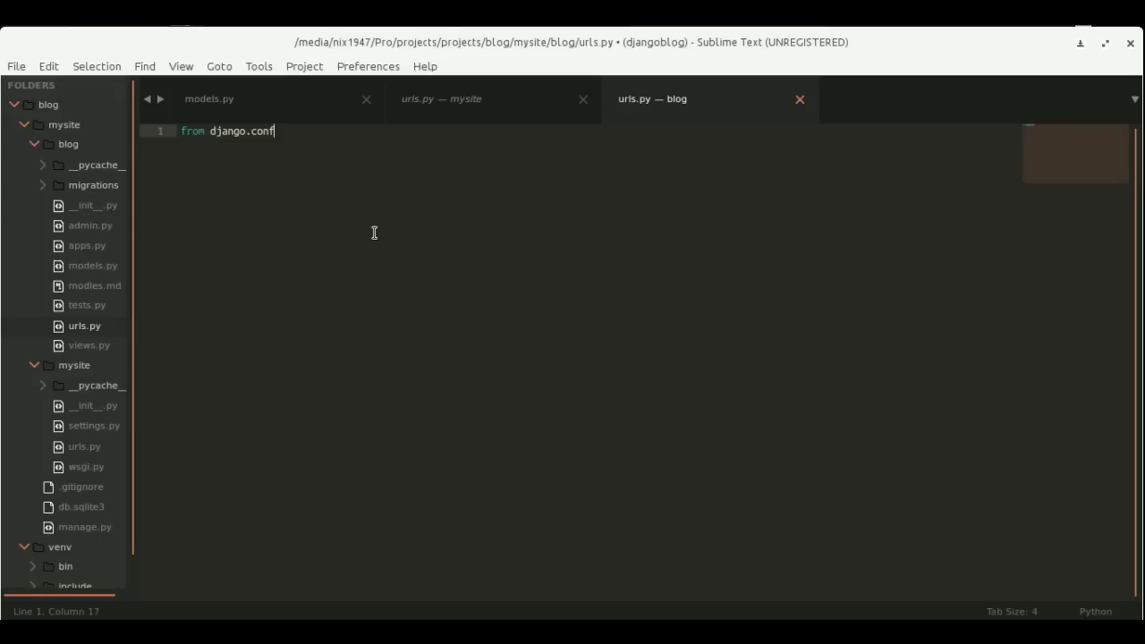
text(.urls import)
text( urls)
Import url from django.conf.urls and lay out an empty urlpatterns list in blog/urls.py.
key(Return)
key(Return)
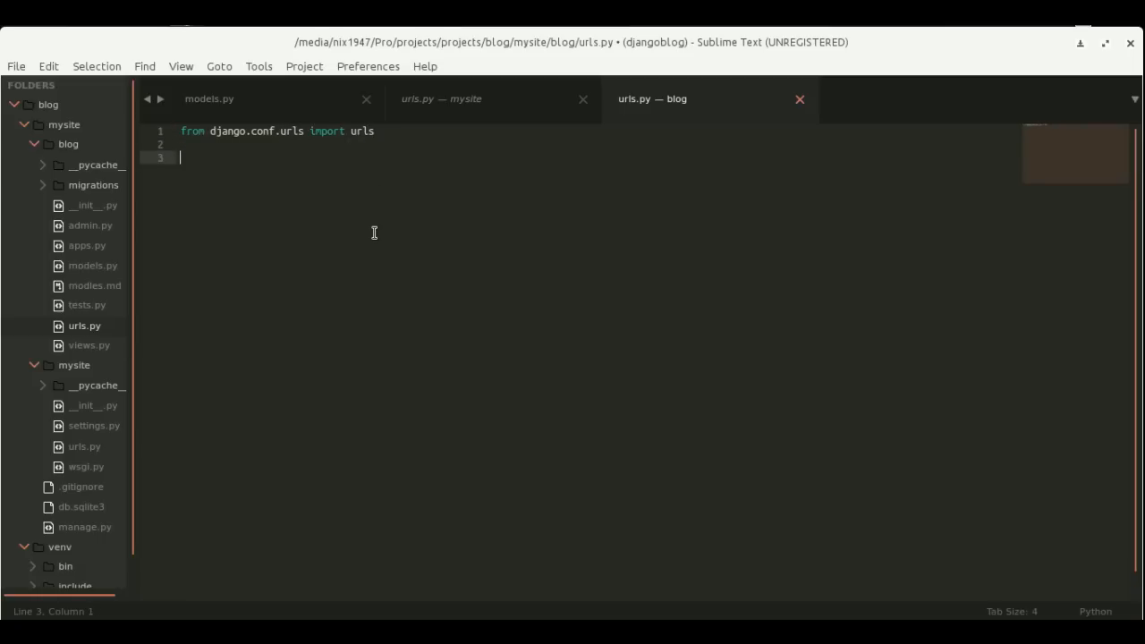
text(urlp)
text(atterns )
text(= )
text([)
key(Return)
key(Return)
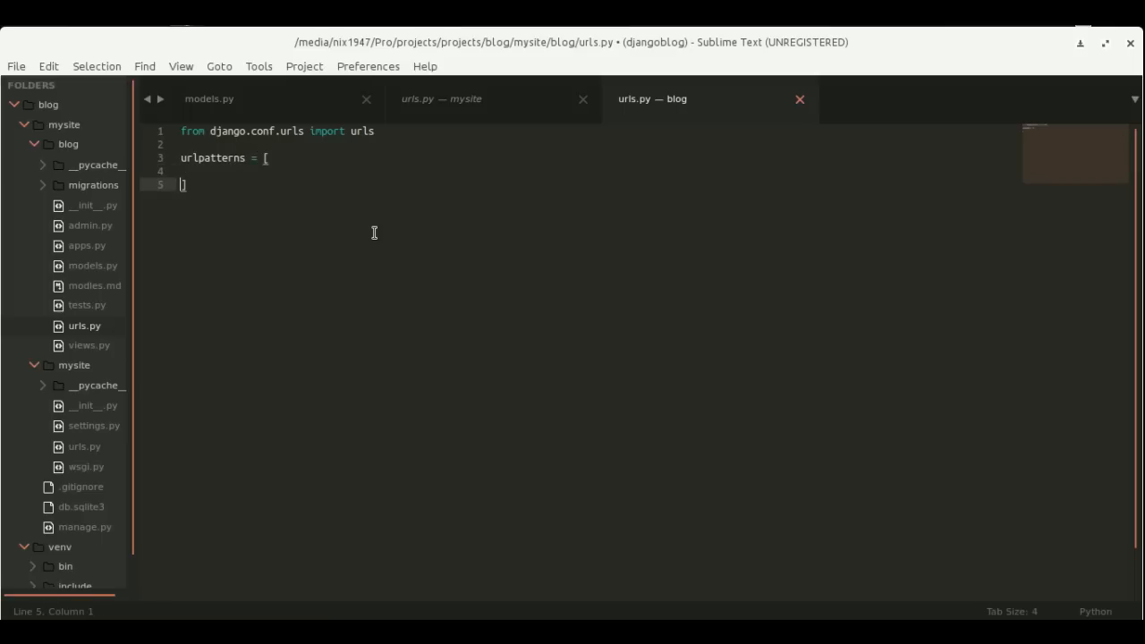
key(Up)
key(Up)
key(End)
key(Return)
key(Tab)
text(tr)
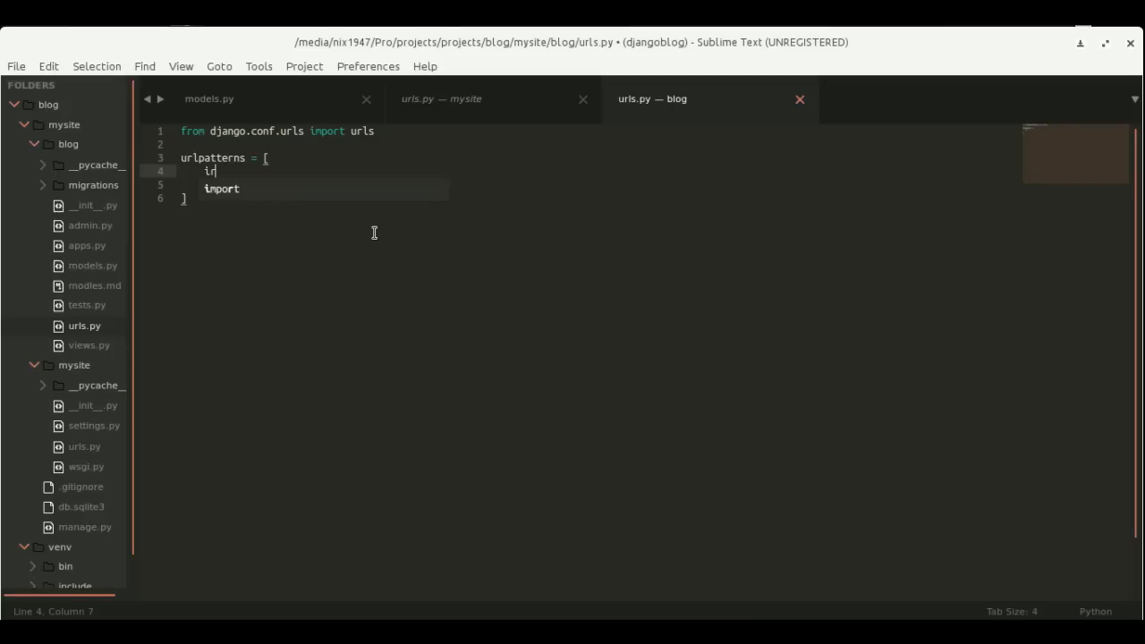
text(i)
key(BackSpace)
key(BackSpace)
key(BackSpace)
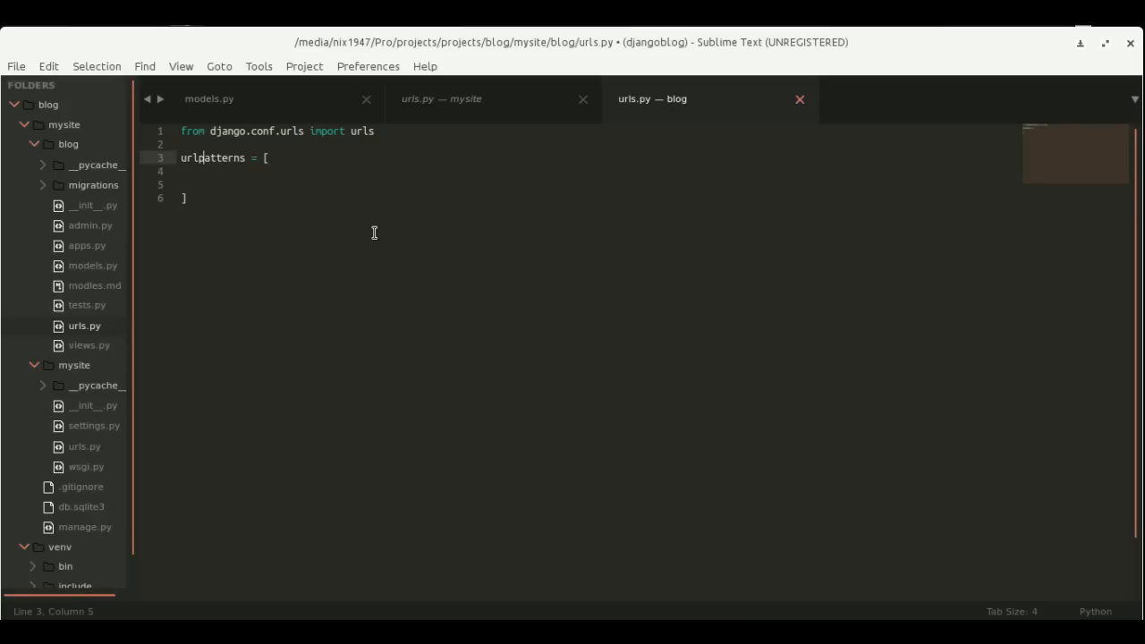
key(Up)
key(Up)
key(Up)
key(End)
key(BackSpace)
key(Down)
key(Down)
key(Down)
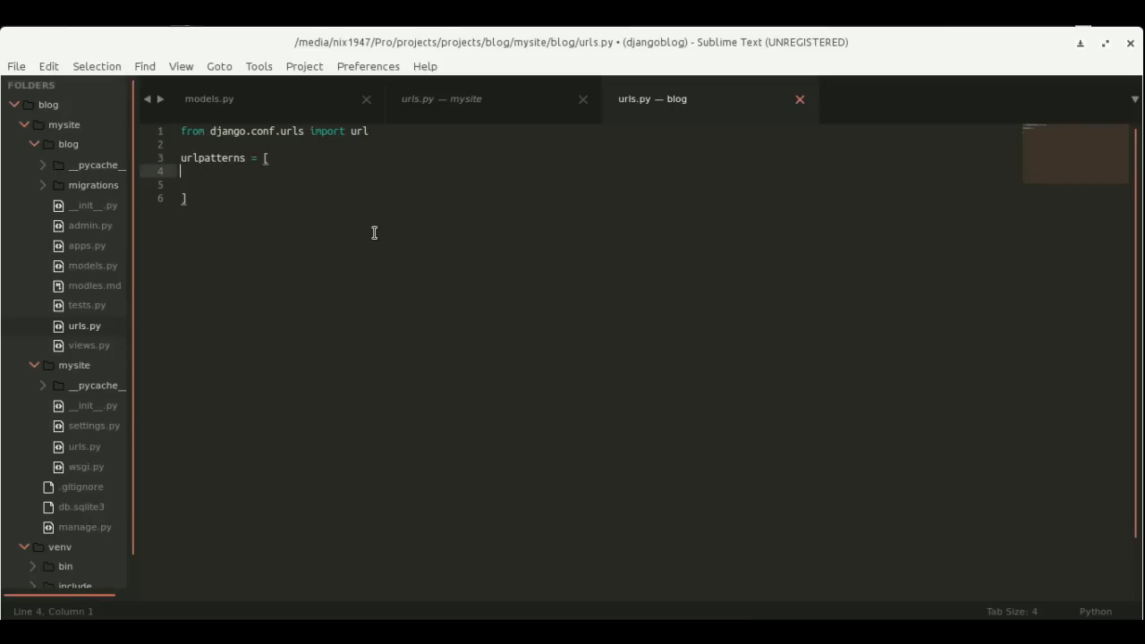
key(Tab)
text(ur)
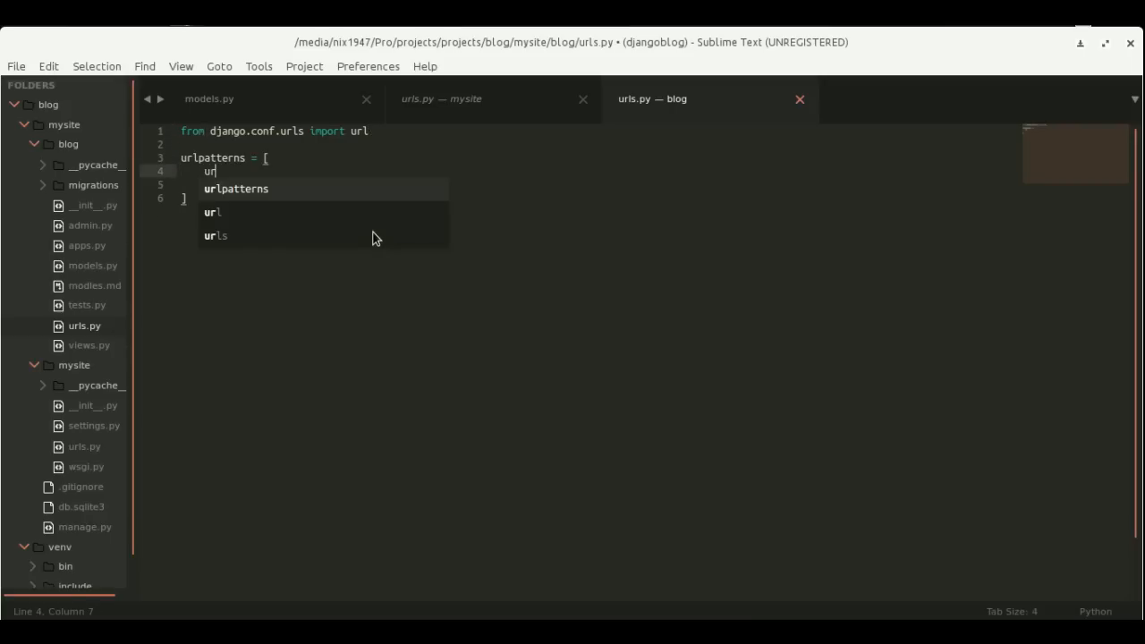
text(l()
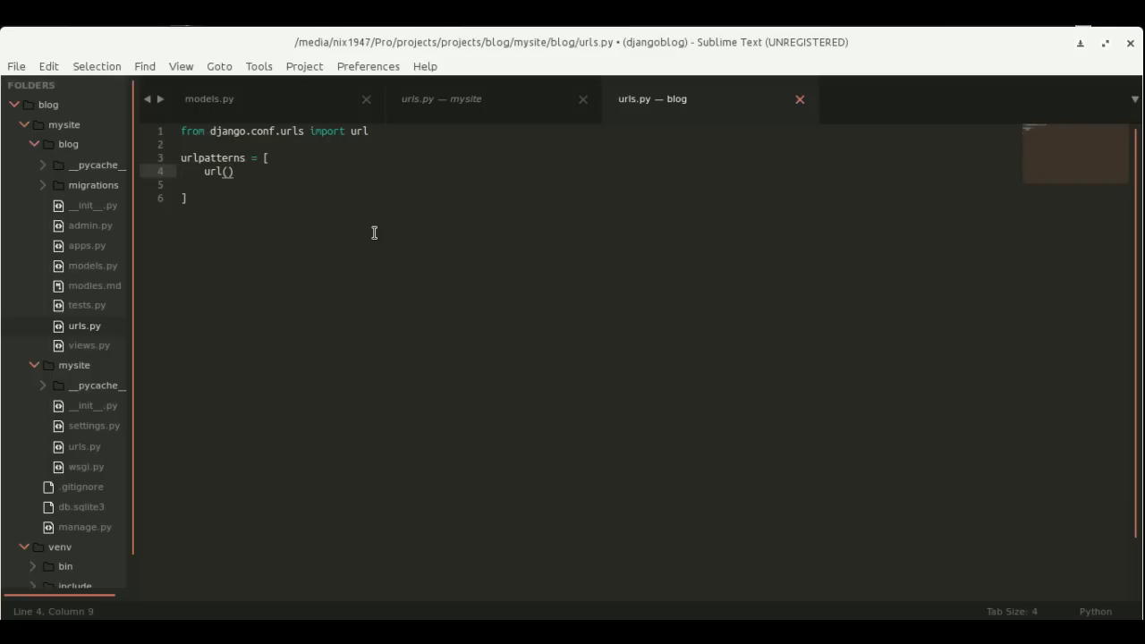
text(r)
text('')
text(^)
Add url(r'^$', views.index, name='index') with a trailing comma and save the file.
key(Right)
text(, vie)
text(ws.inde)
text(x)
text(, name=)
text(')
text(index)
key(ctrl+s)
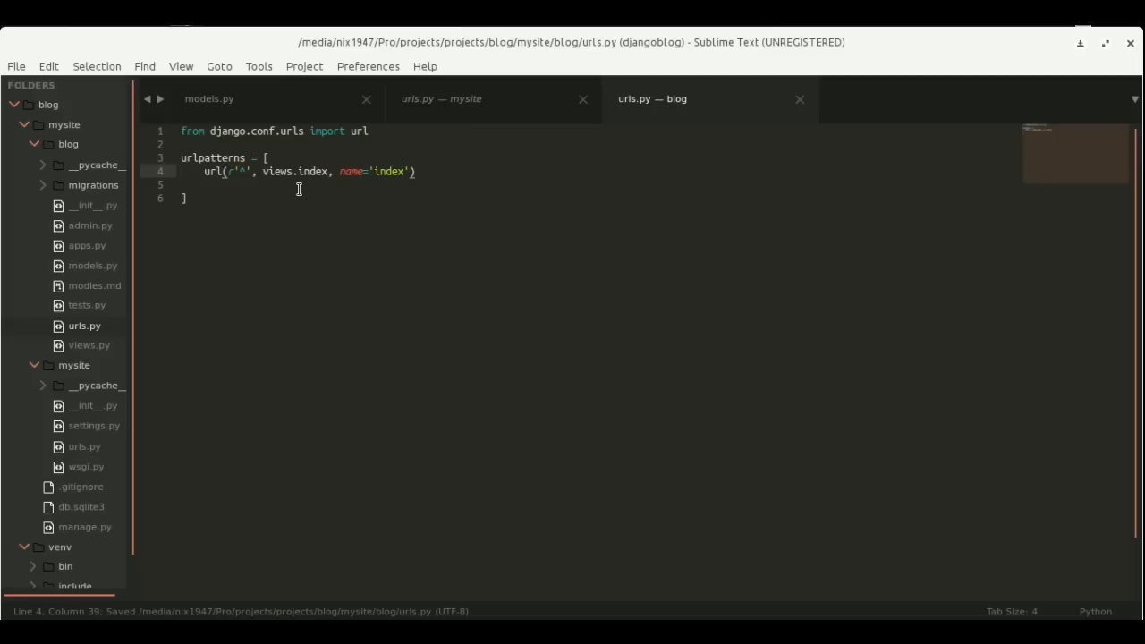
click(259, 195)
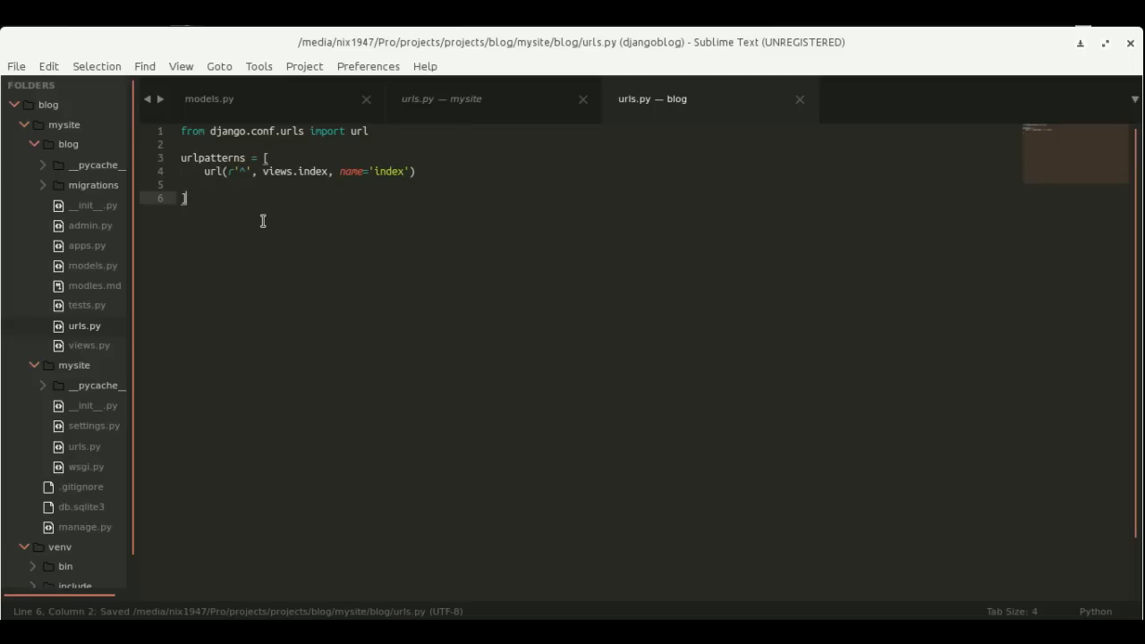
click(319, 175)
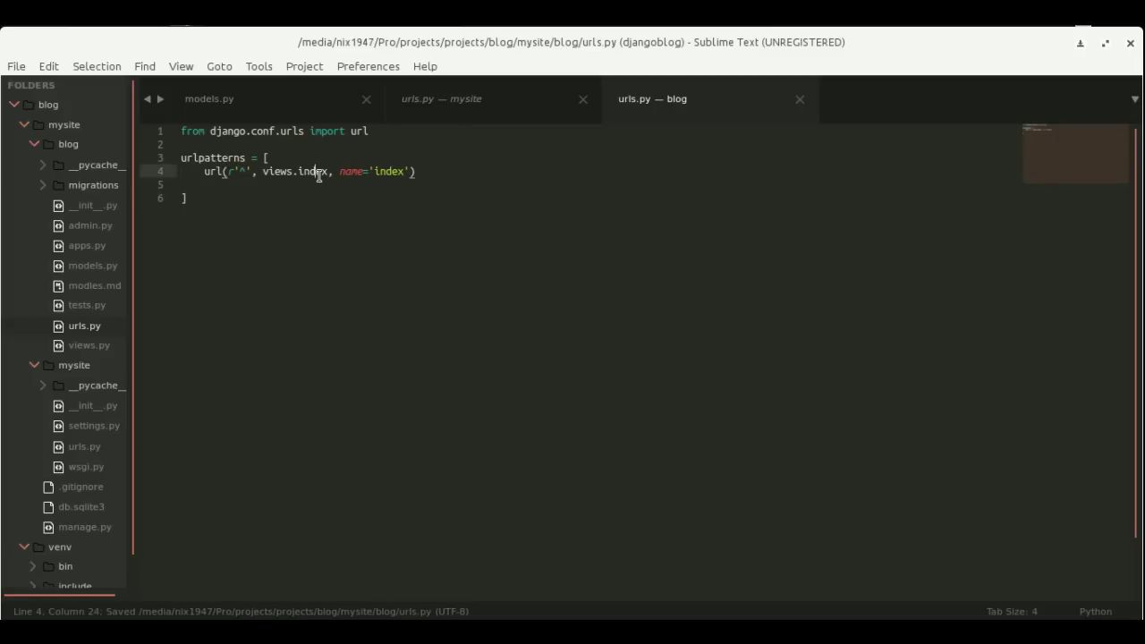
click(302, 222)
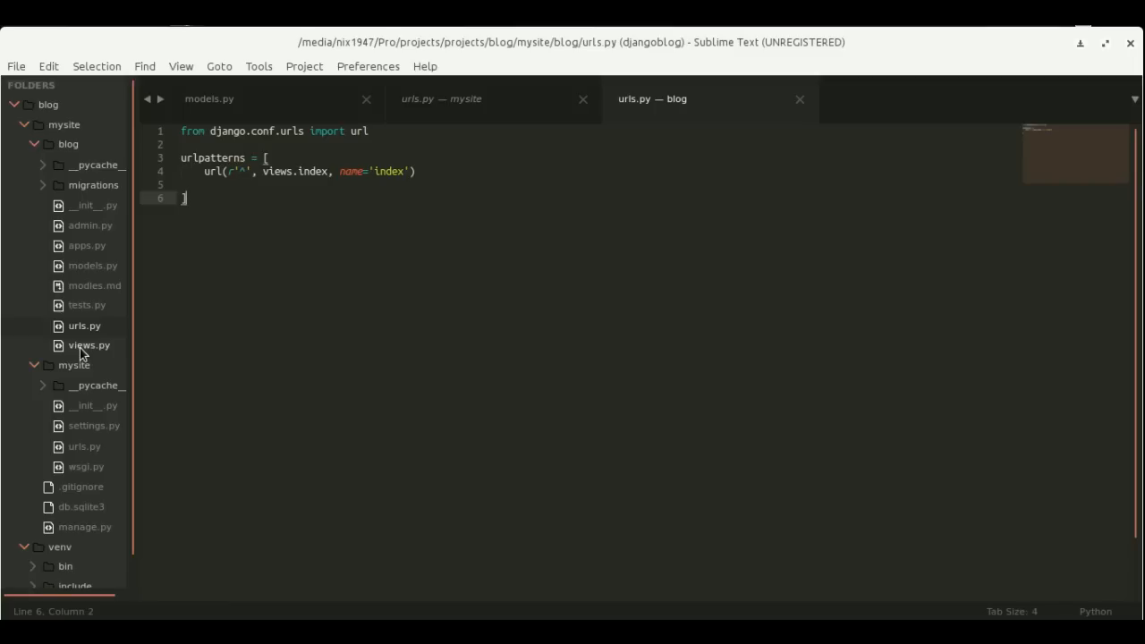
click(427, 171)
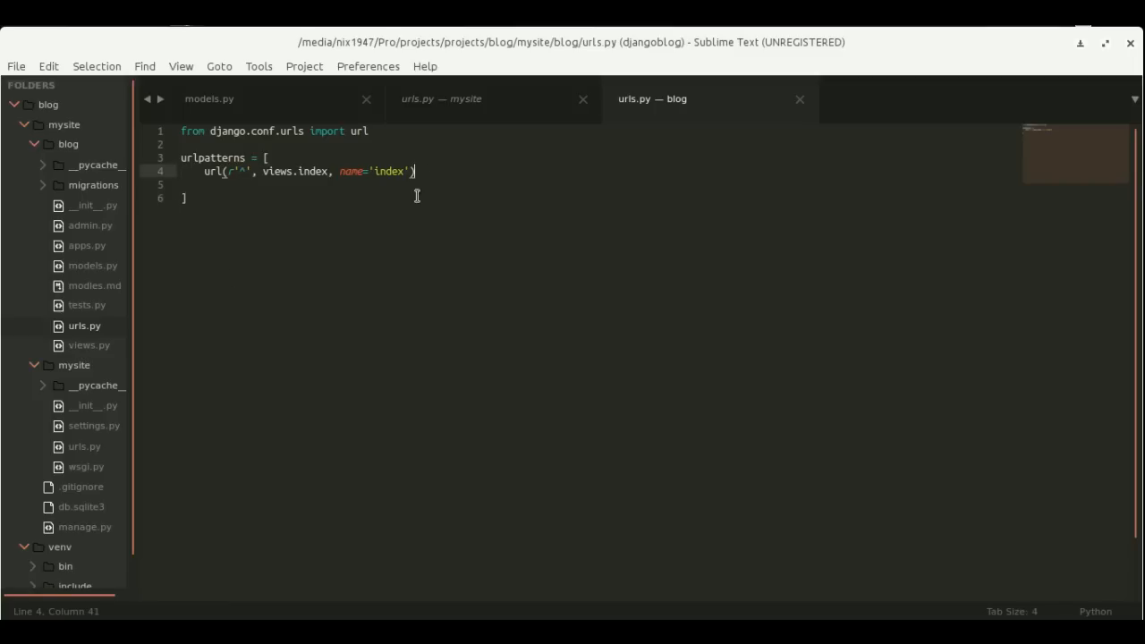
text(,)
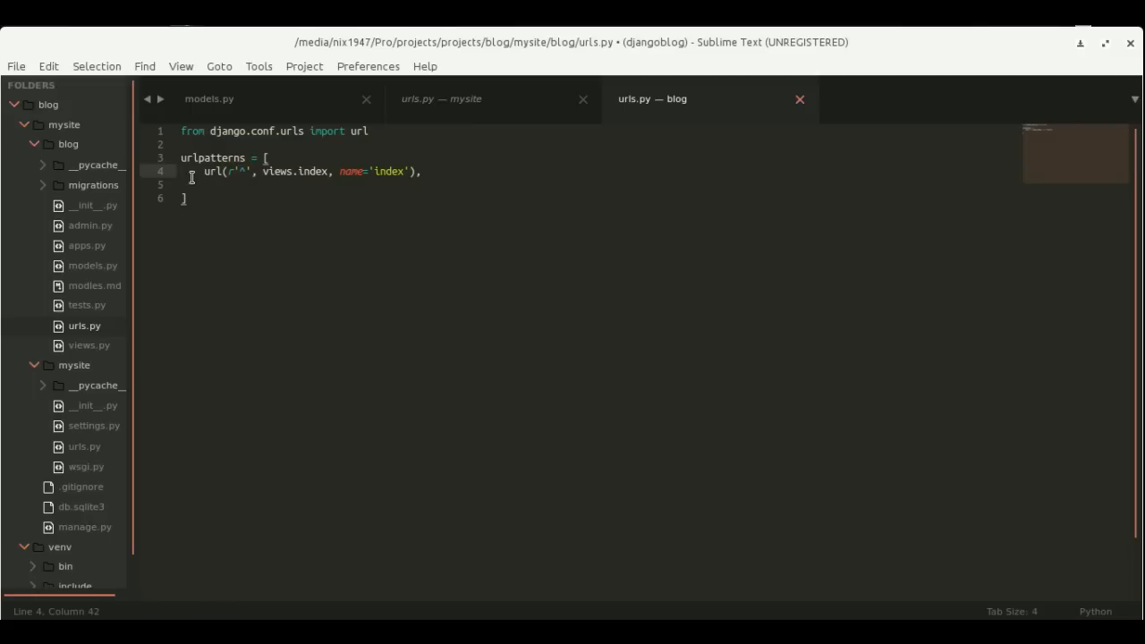
Replace the placeholder in views.py with def index(request) returning HttpResponse("Hello world form my Blog").
click(101, 349)
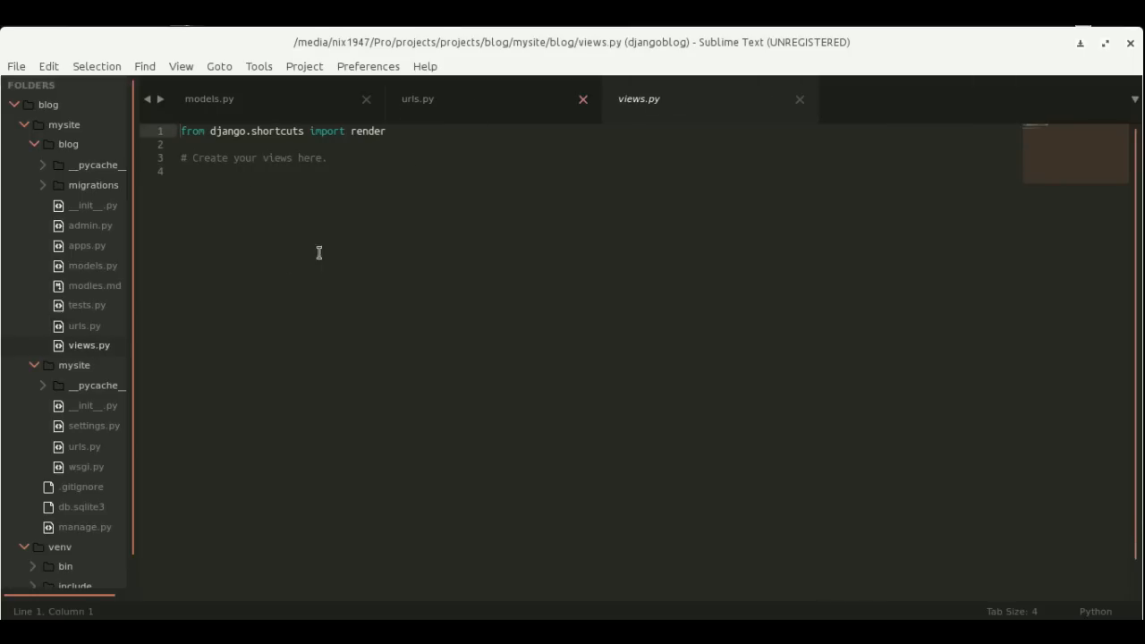
click(393, 177)
drag(412, 172, 140, 153)
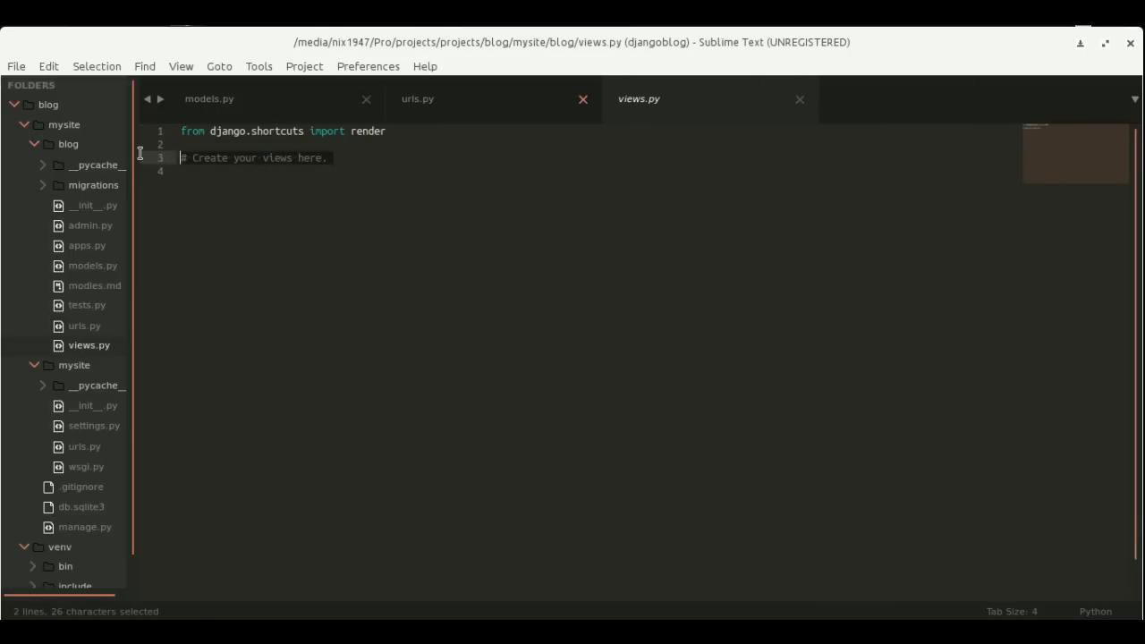
text(def )
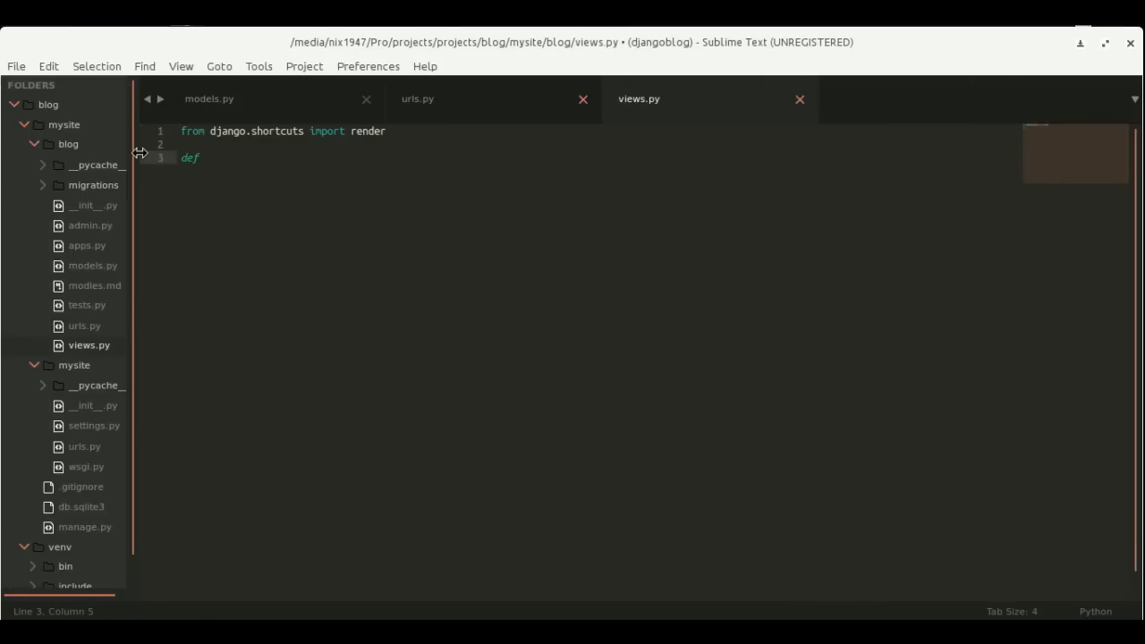
text(index(r)
text(equest):)
key(Return)
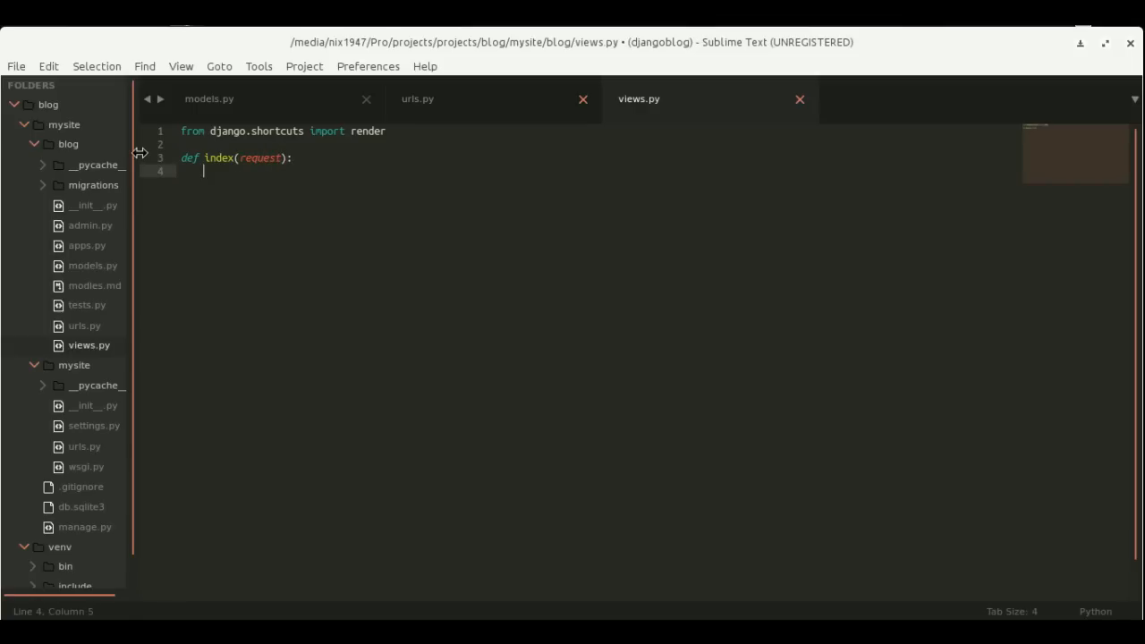
text(retun)
key(BackSpace)
key(BackSpace)
key(BackSpace)
key(BackSpace)
key(BackSpace)
text(return Ht)
text(tpd)
key(BackSpace)
text(Respo)
text(nse("Hel)
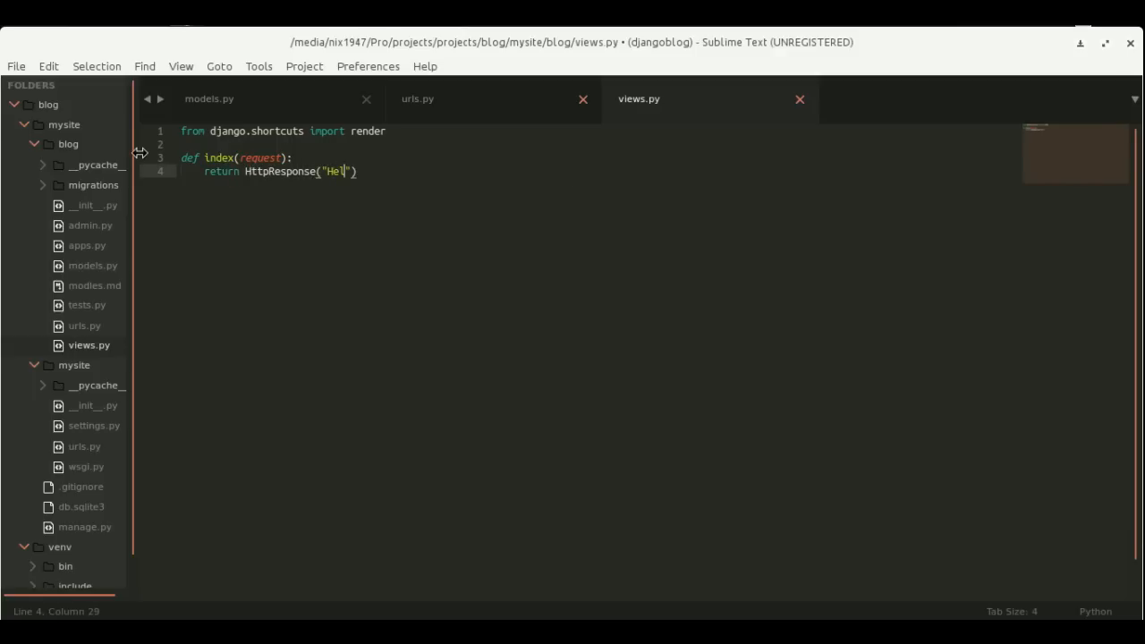
key(BackSpace)
key(BackSpace)
key(BackSpace)
text(Hello)
text( world for)
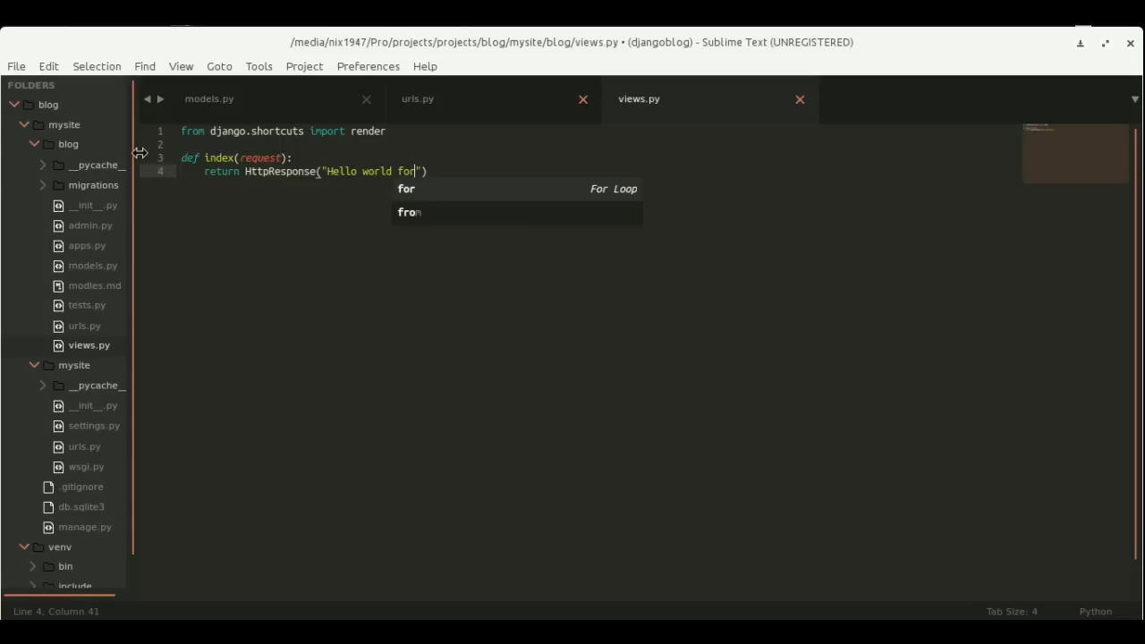
text(m my Blo)
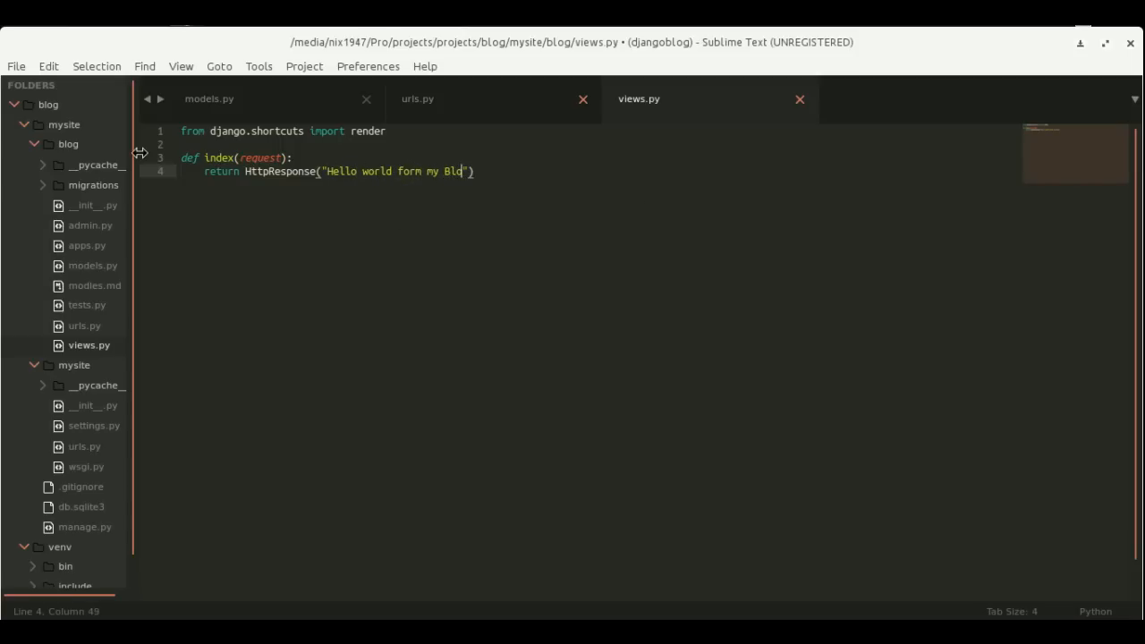
text(g)
key(End)
key(Return)
key(Return)
key(Return)
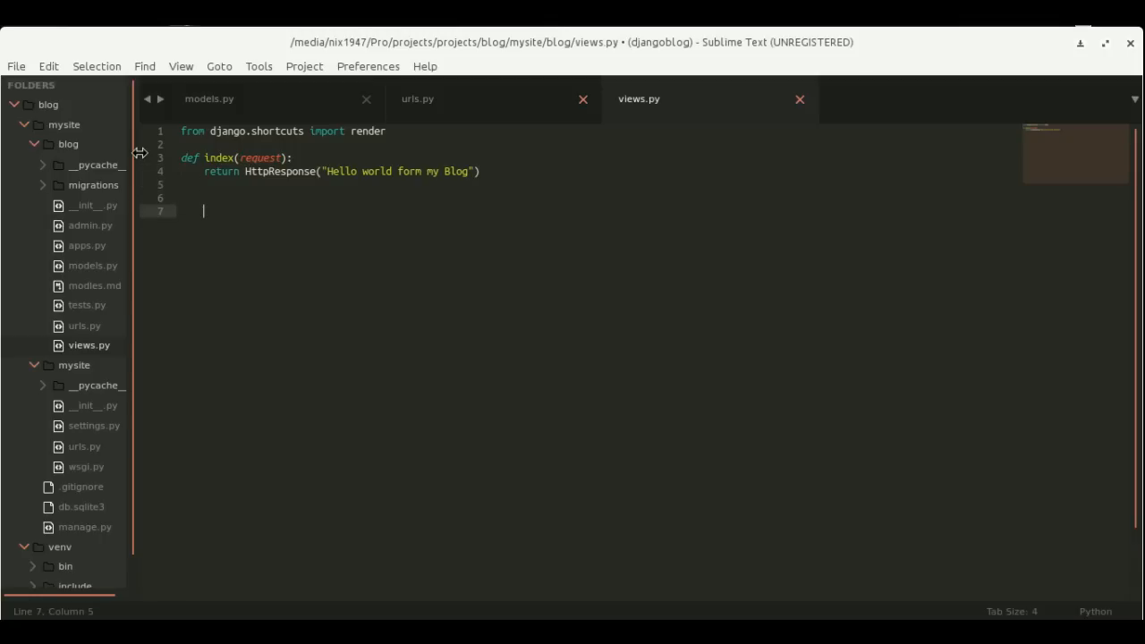
Add 'from django.http import HttpResponse' below the first import and save views.py.
key(Up)
key(Up)
key(Up)
key(Up)
key(Up)
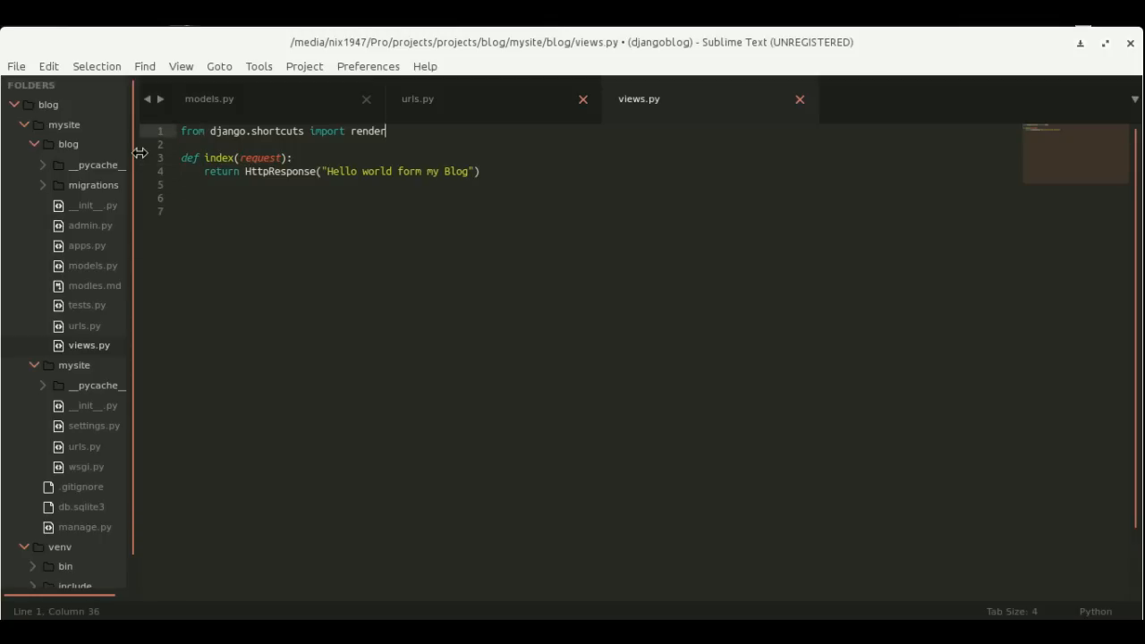
key(Return)
text(from )
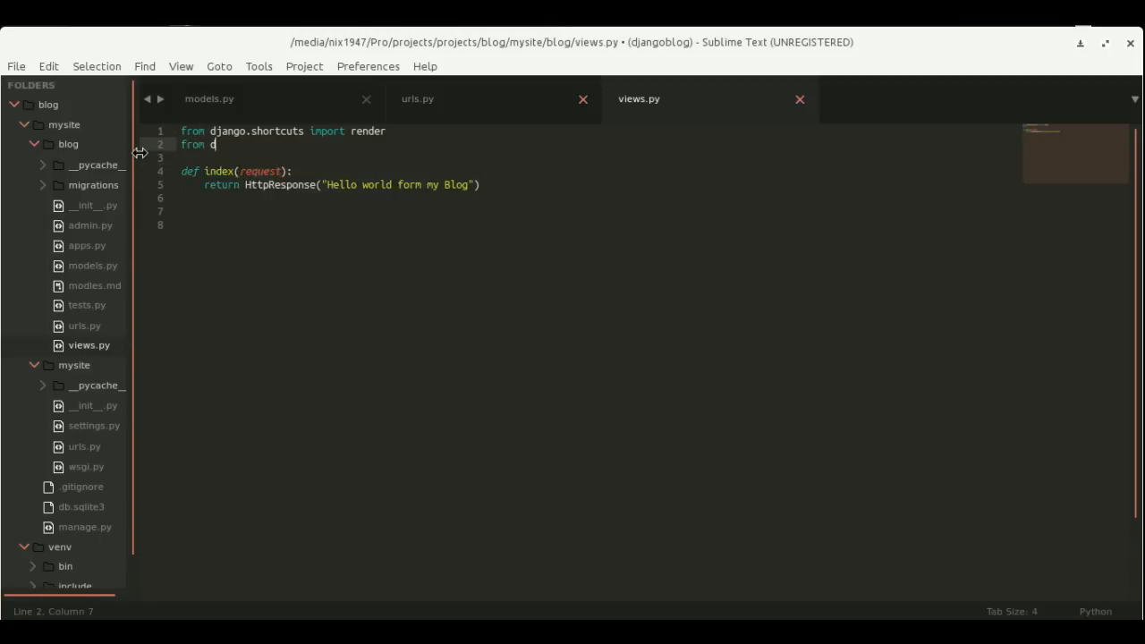
text(django.http )
text(import Htt)
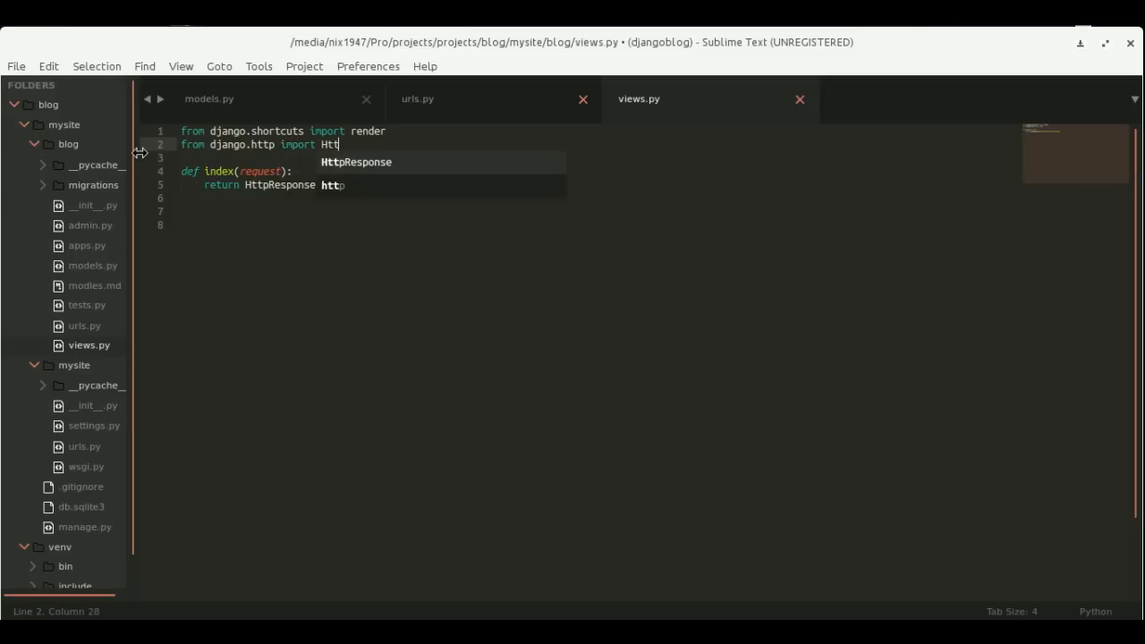
text(p)
key(Tab)
key(ctrl+s)
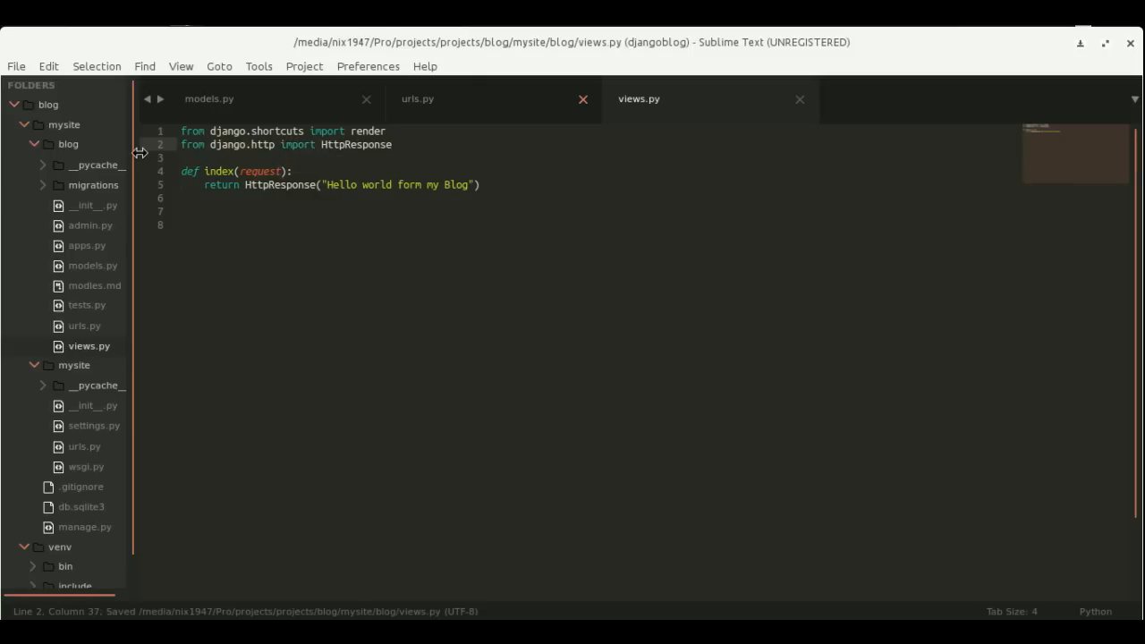
key(ctrl+a)
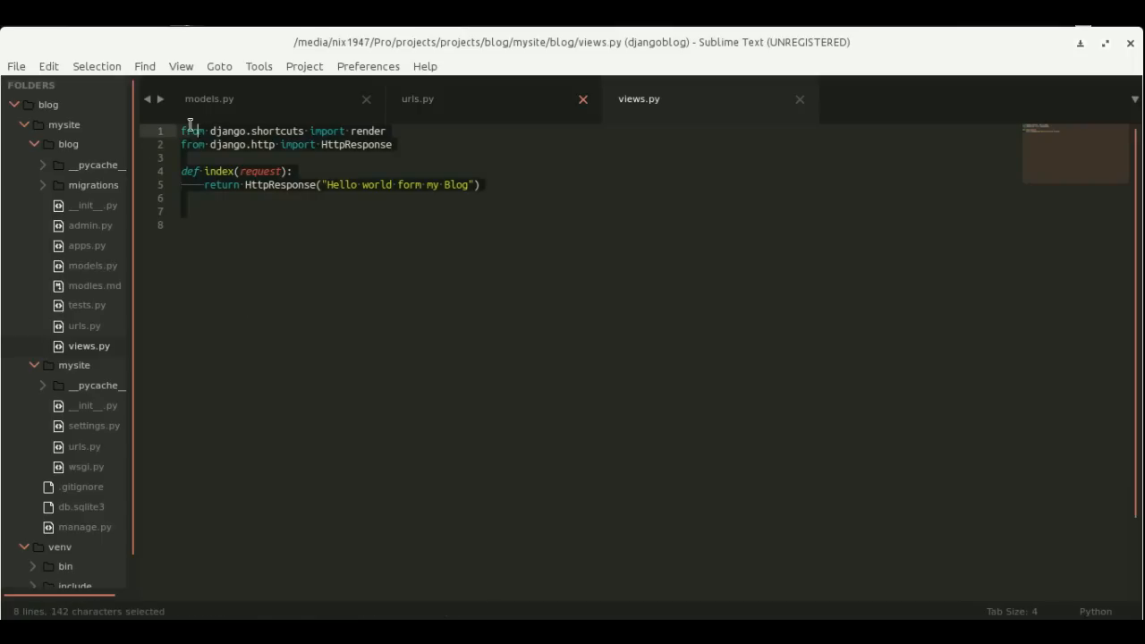
click(214, 296)
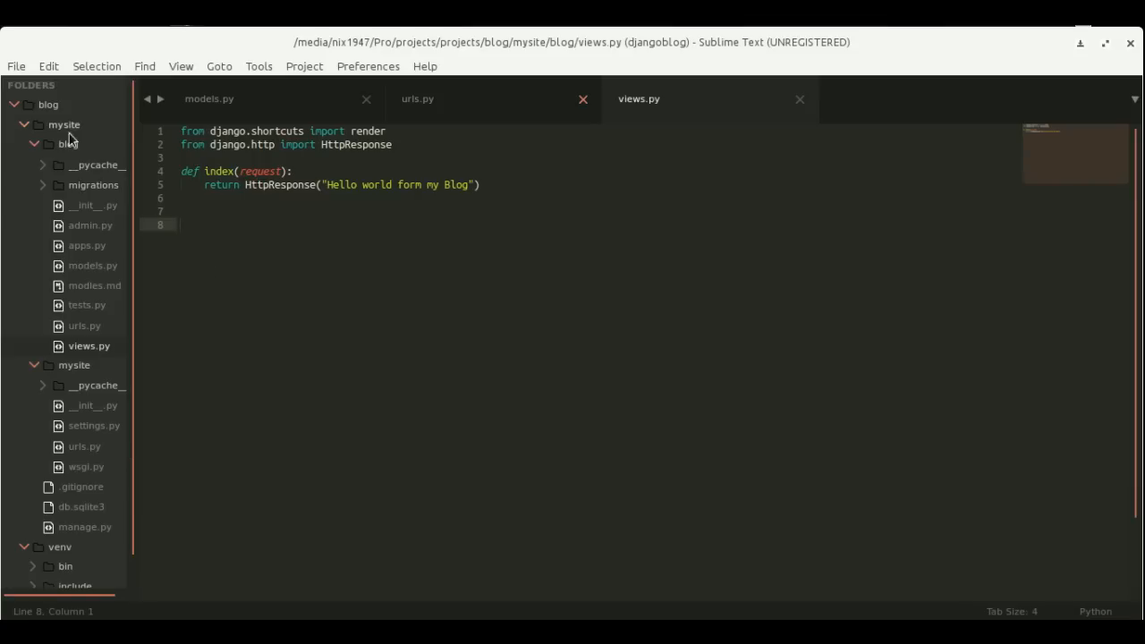
click(34, 144)
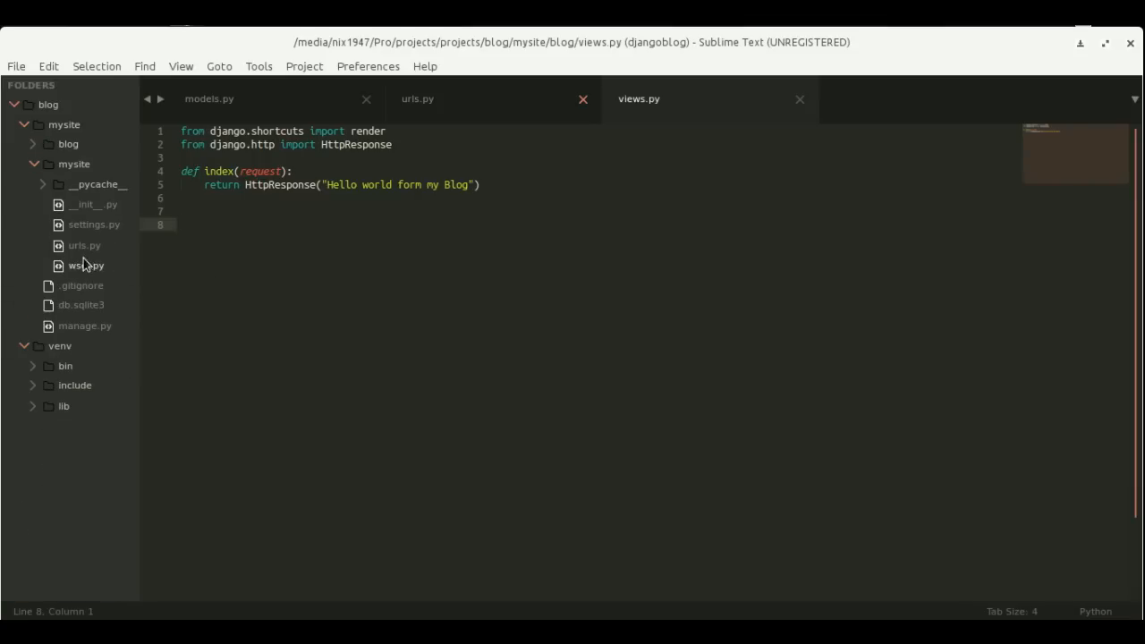
Add url(r'^blog/', include('blog.urls')), to mysite/urls.py urlpatterns and save.
click(79, 246)
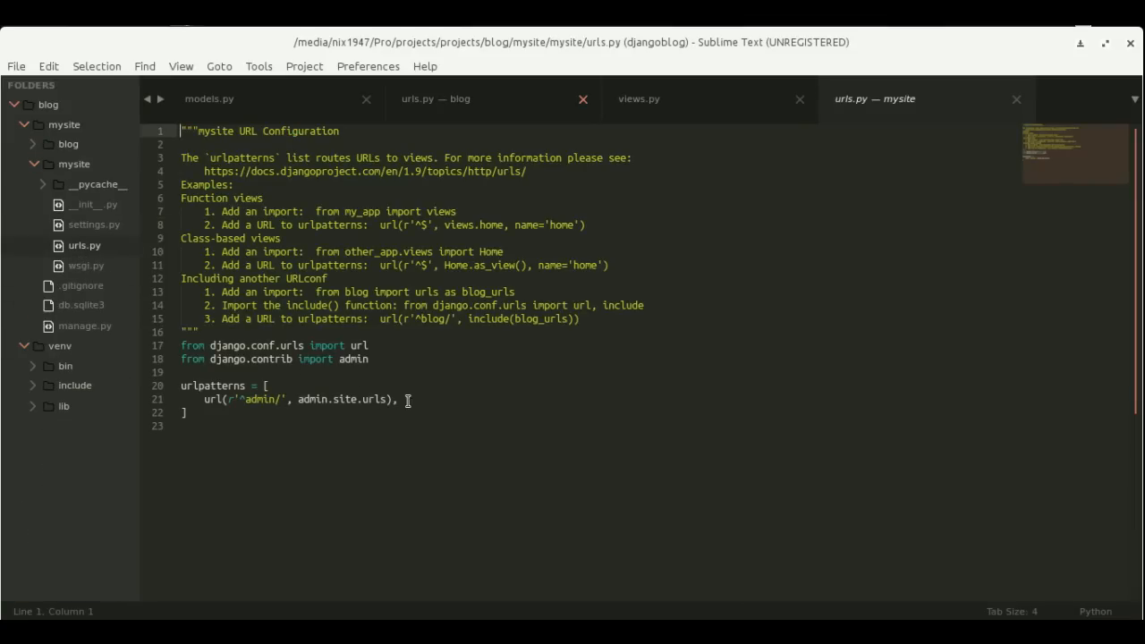
click(276, 386)
key(Return)
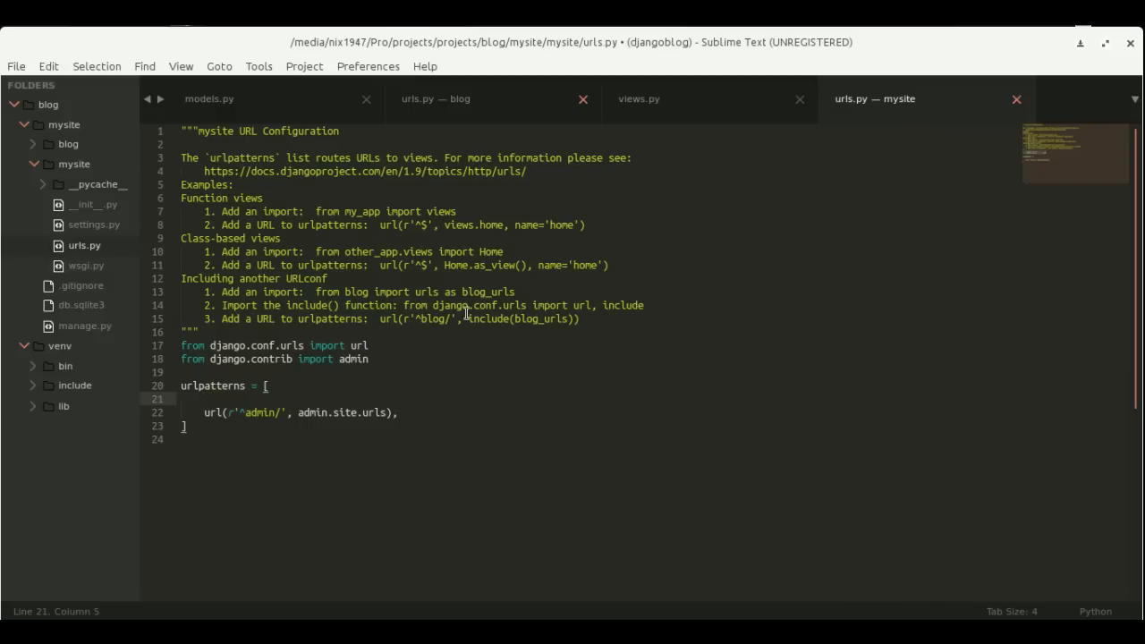
text(url()
text(r'')
text(^blog/)
text(g)
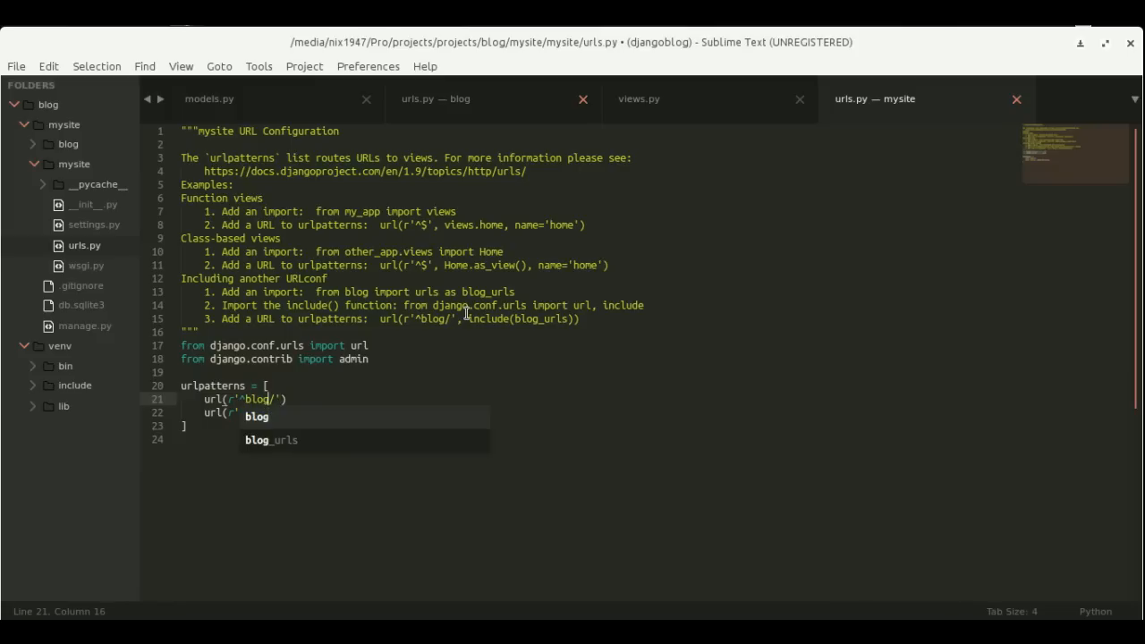
key(Escape)
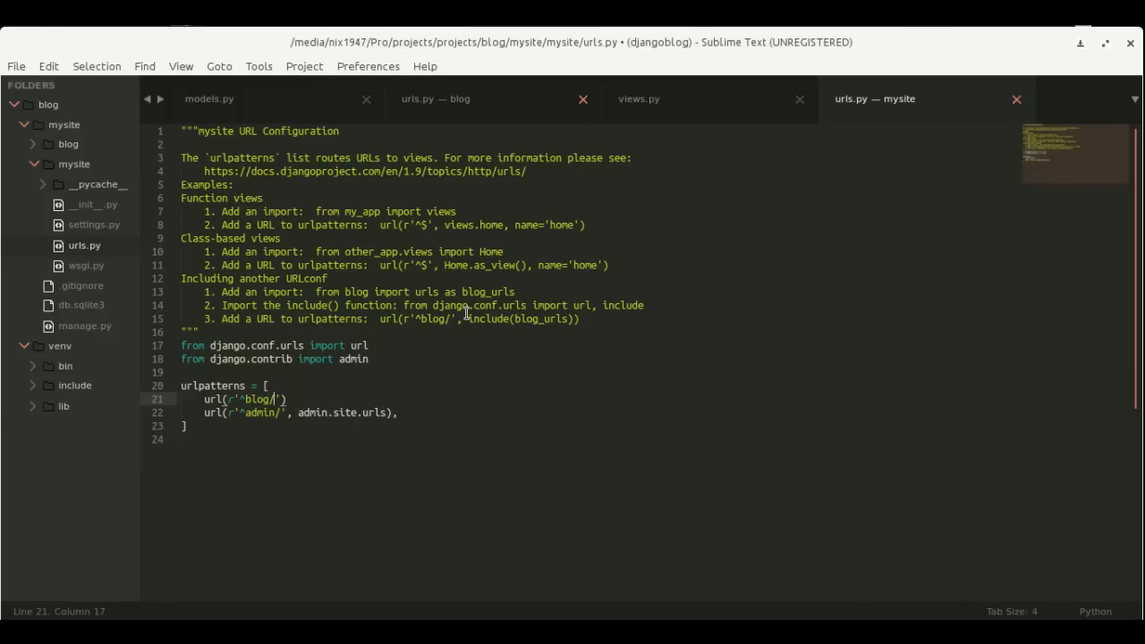
text(, inc)
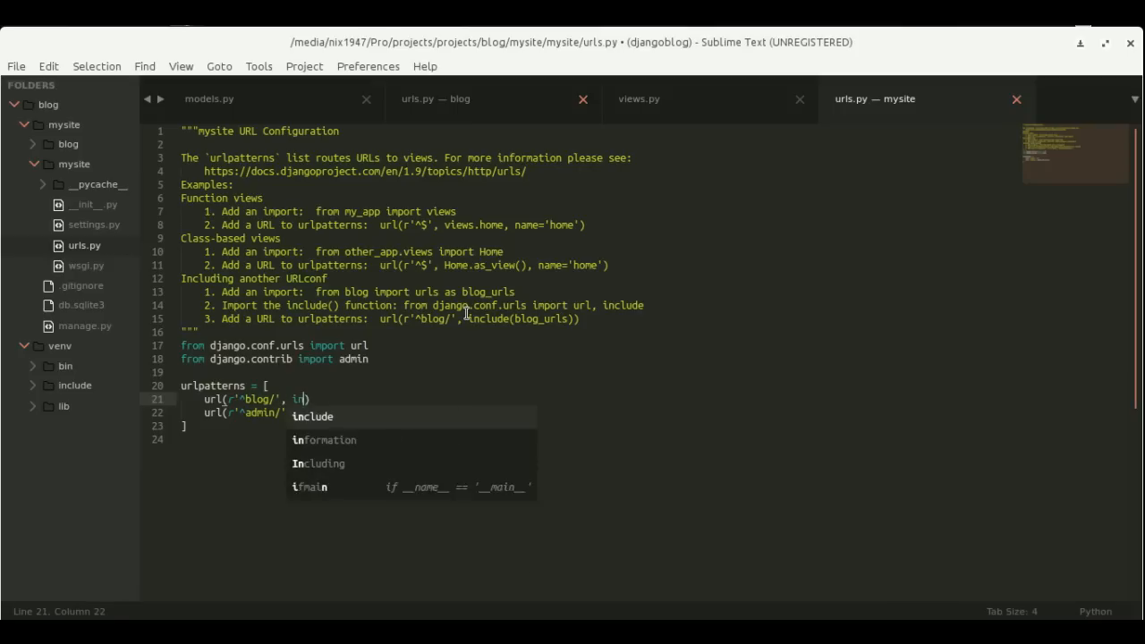
text(lude(')
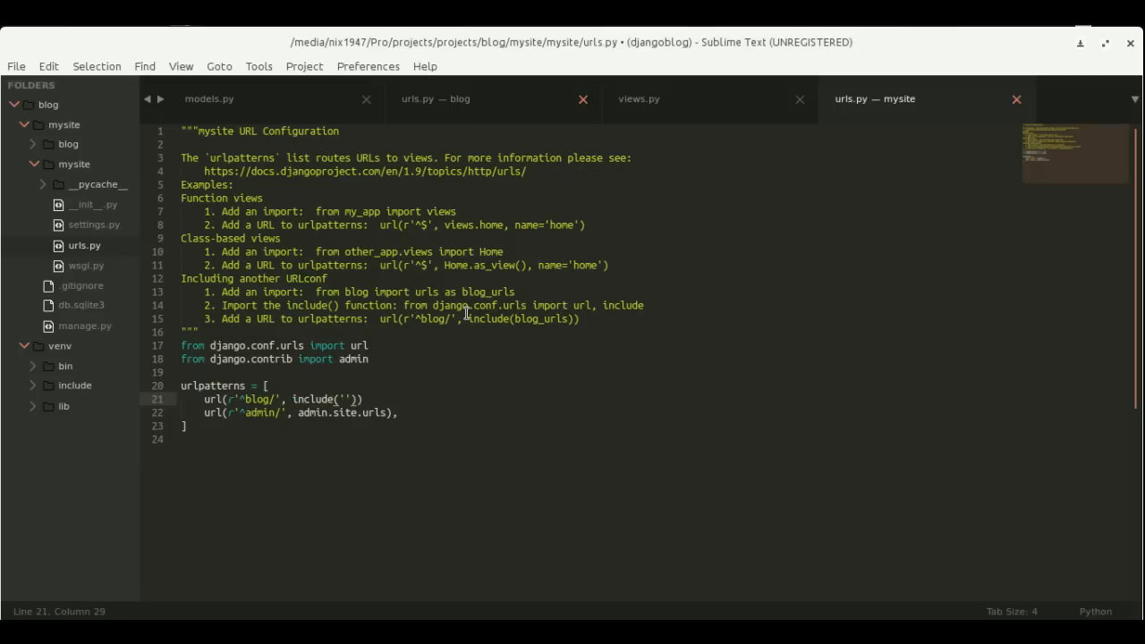
text(b)
text(log.urls)
key(End)
key(ctrl+s)
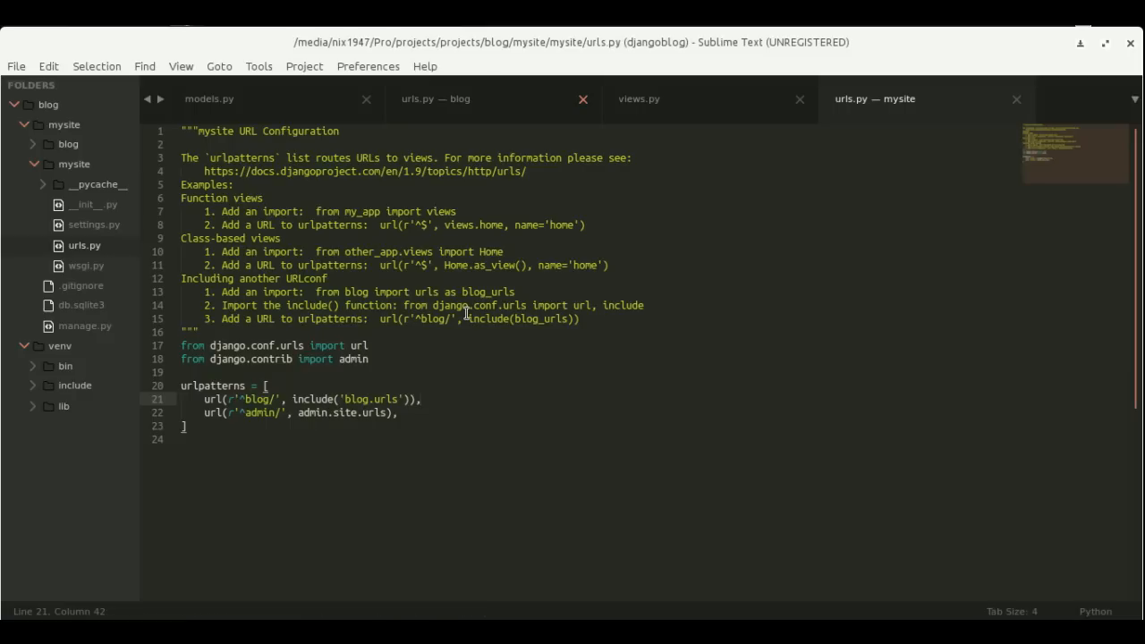
Run ./manage.py runserver in a cleared terminal, hitting NameError: include is not defined.
key(F12)
key(ctrl+l)
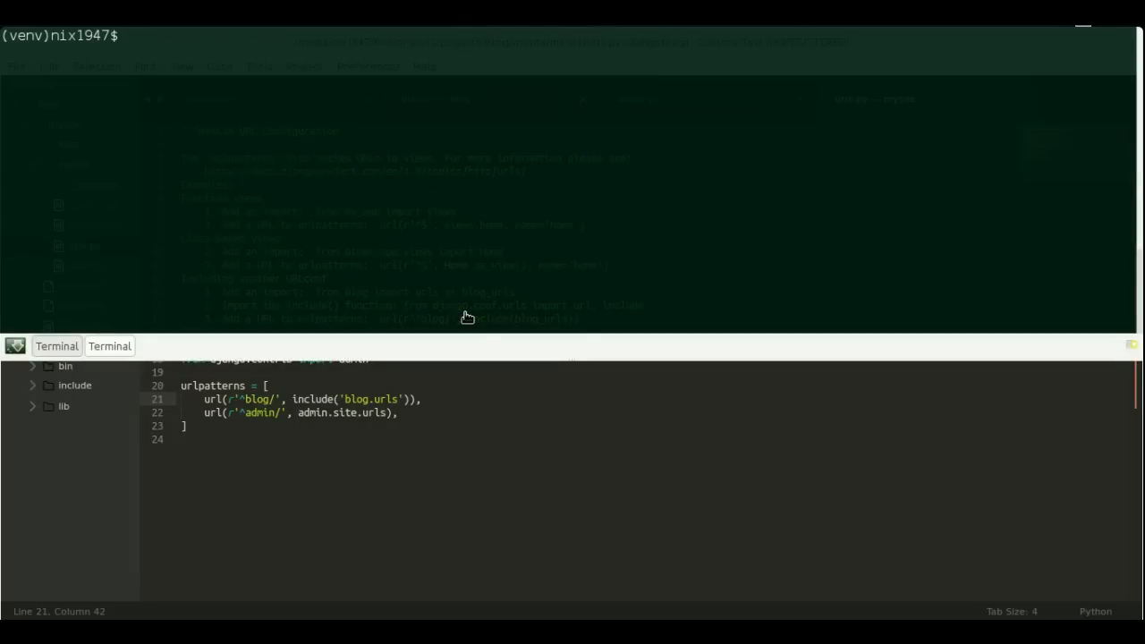
text(./manage.py run)
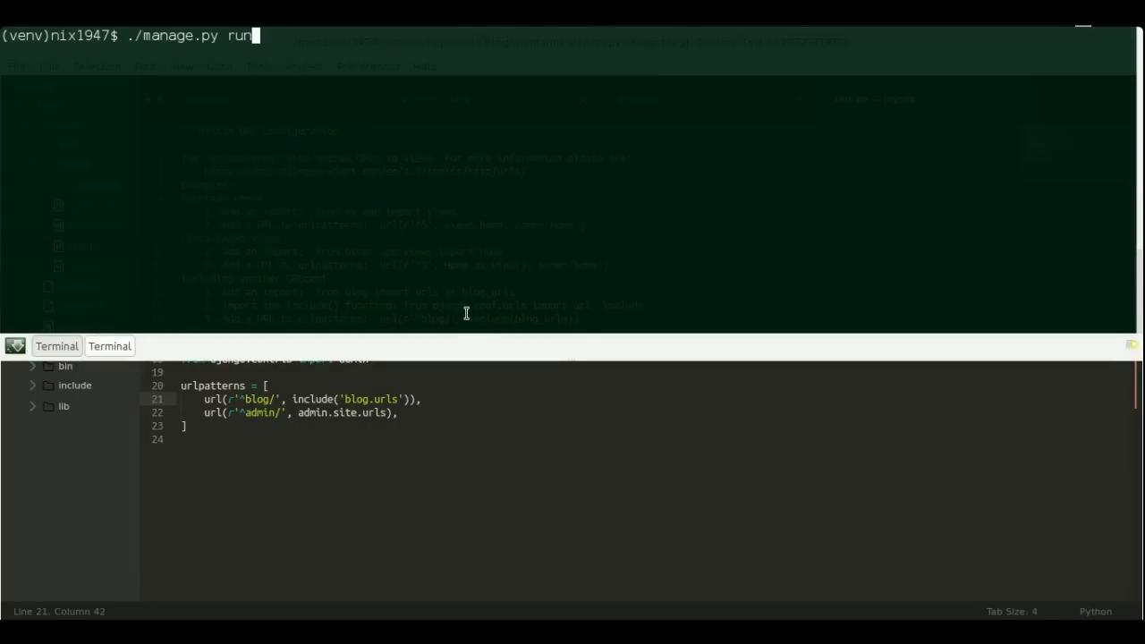
text(server)
key(Return)
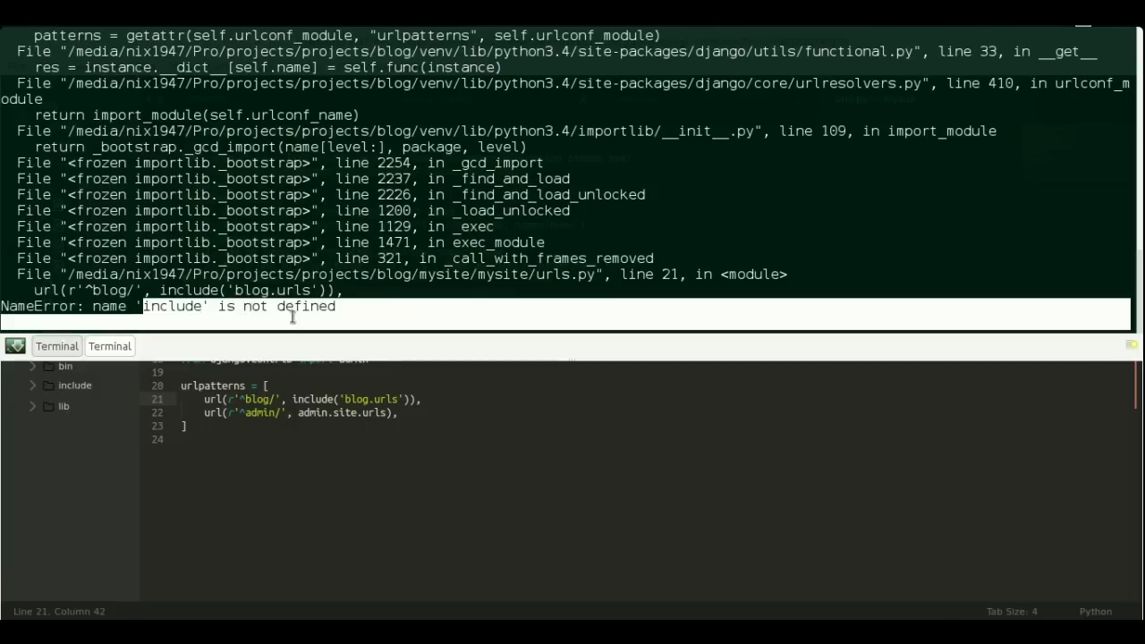
Import include alongside url in mysite/urls.py line 17 and save.
drag(142, 305, 309, 305)
key(F12)
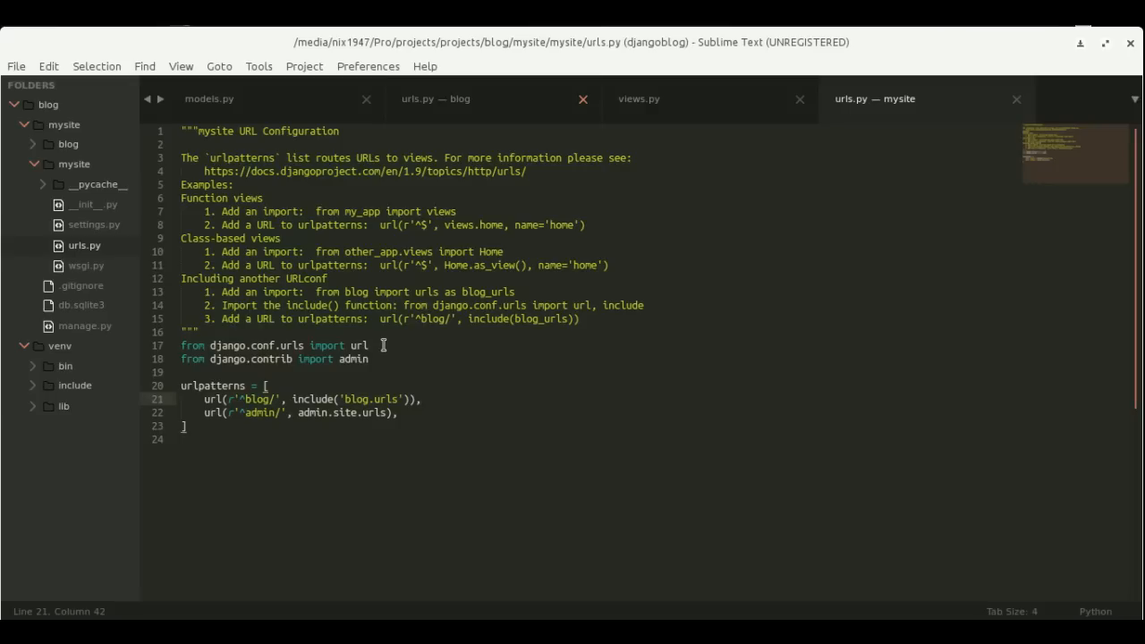
click(384, 345)
text(,)
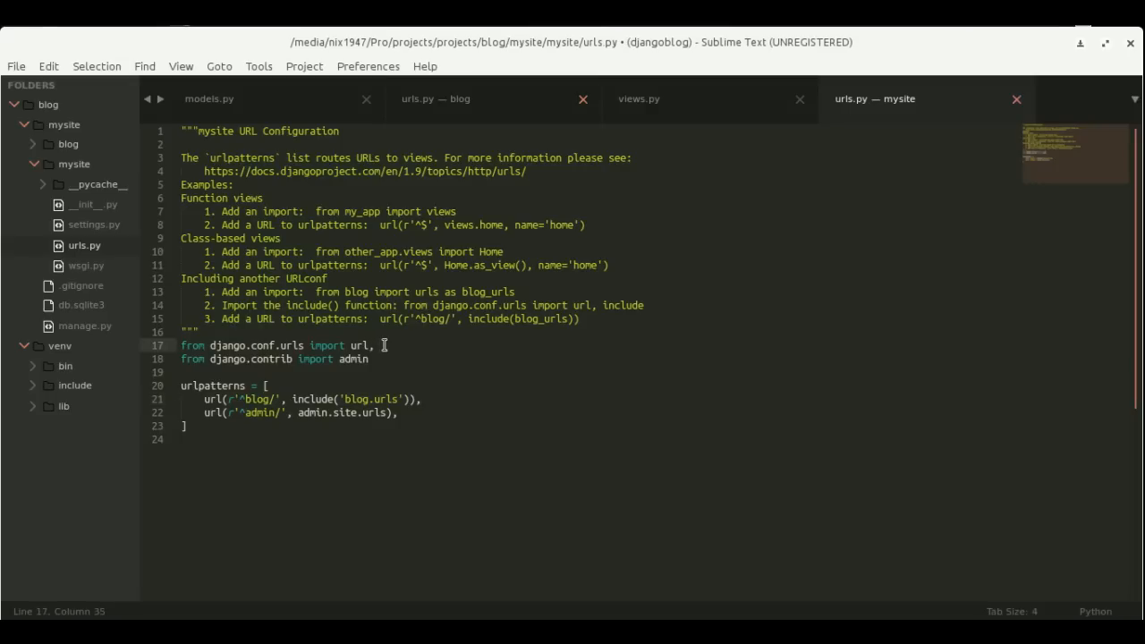
text( include)
key(ctrl+s)
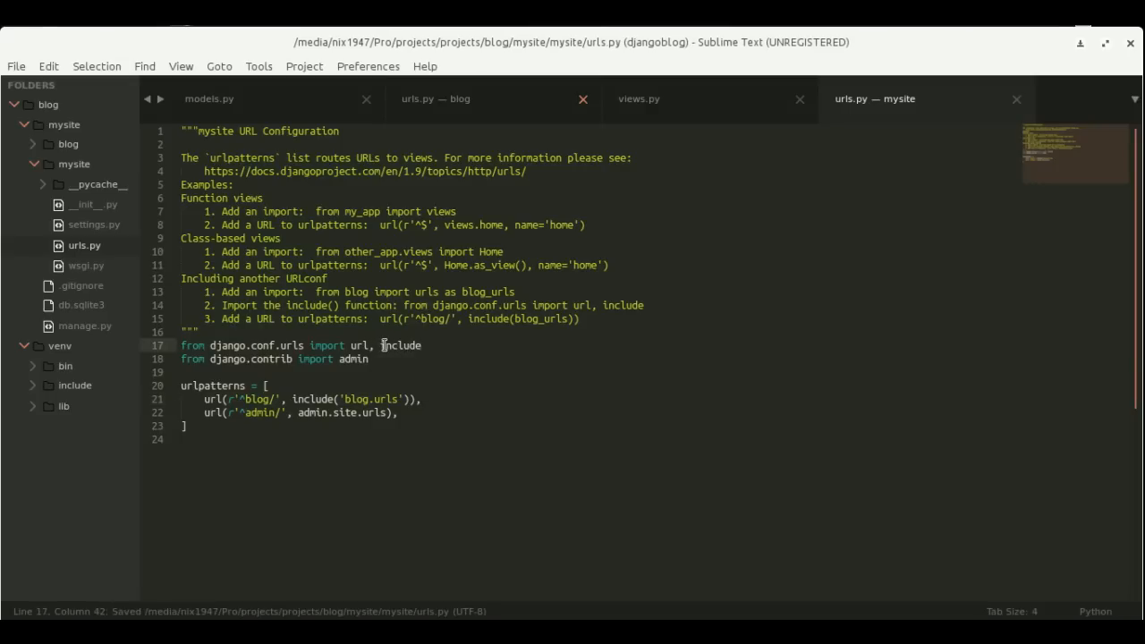
Rerun ./manage.py runserver, now failing with NameError: views is not defined.
key(F12)
key(ctrl+l)
text(./)
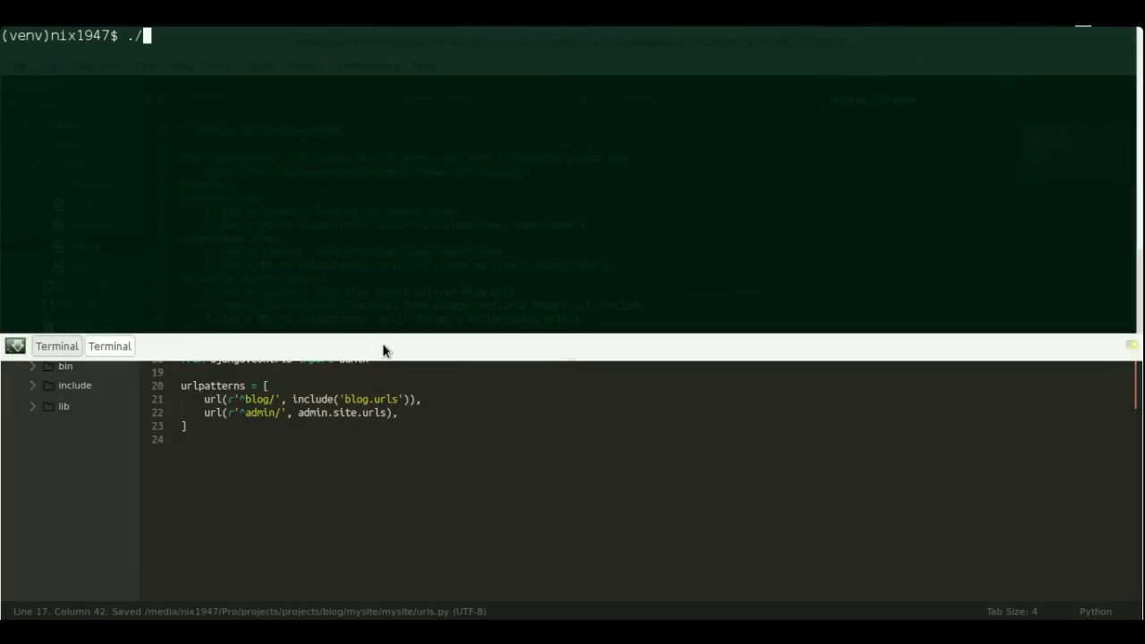
text(n)
key(BackSpace)
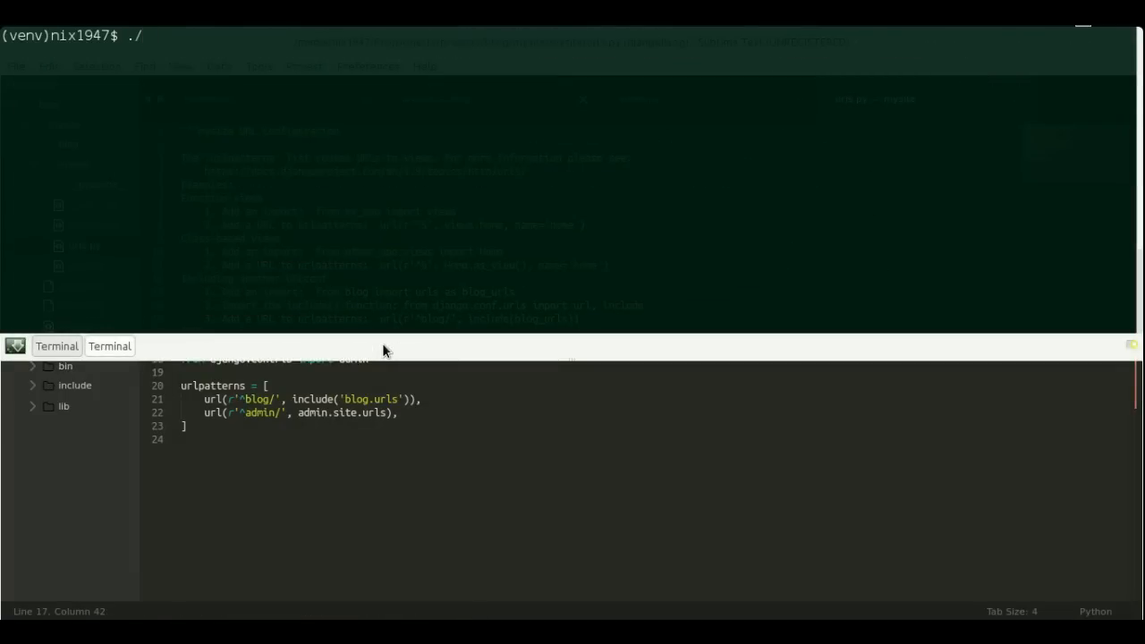
key(BackSpace)
key(BackSpace)
text(./m)
key(Tab)
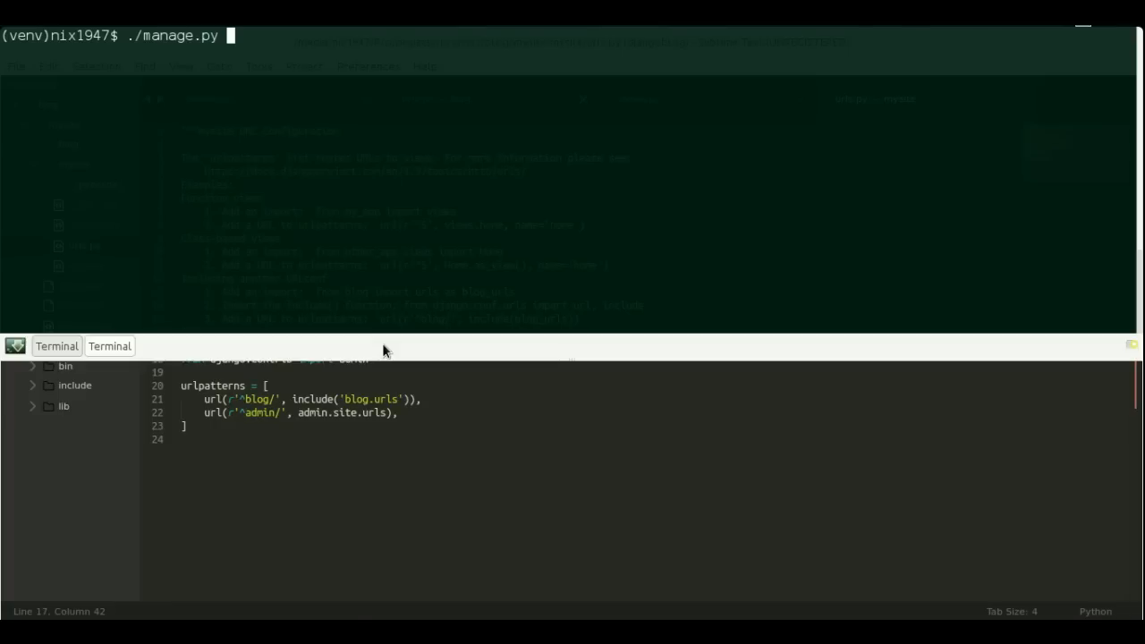
text(runserver)
key(Return)
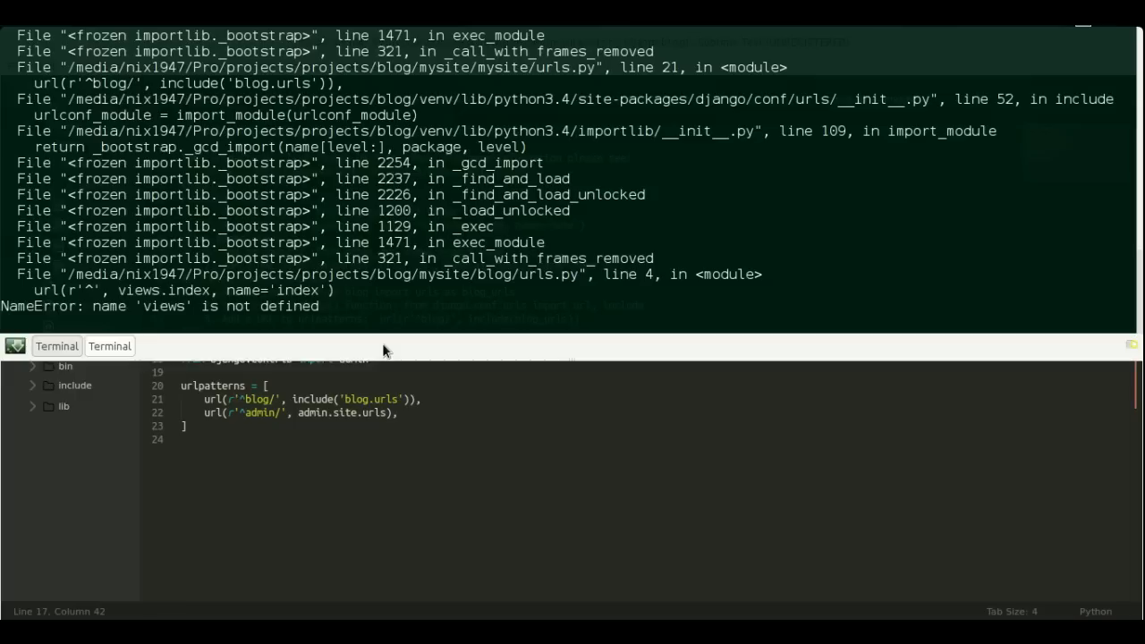
Add 'from . import views' as line 2 of blog/urls.py and expand the blog folder.
key(F12)
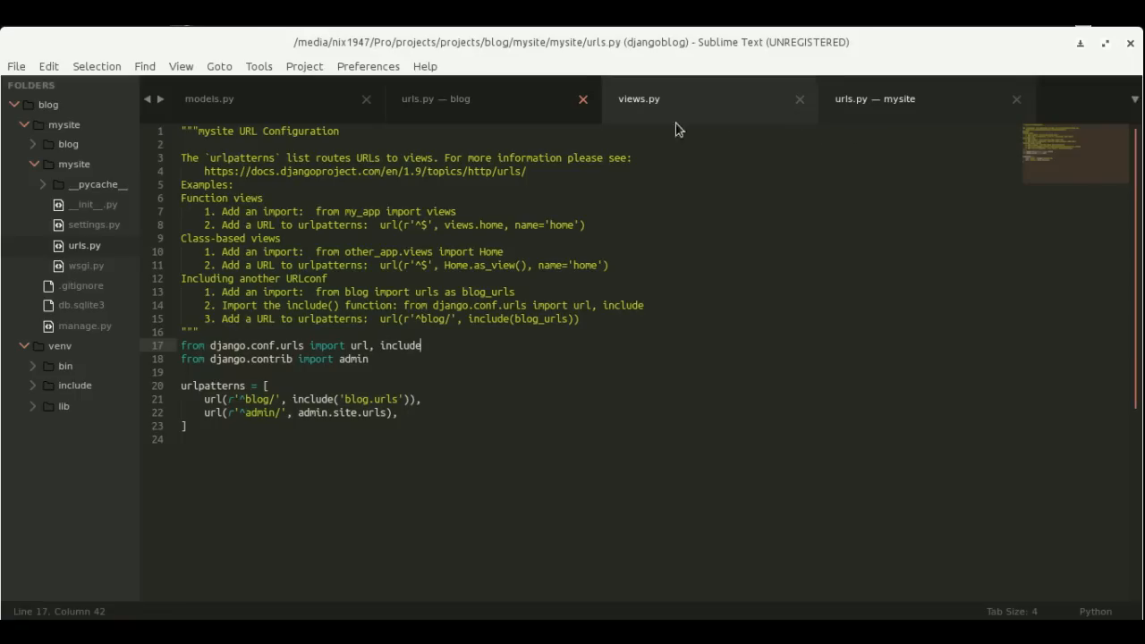
click(508, 110)
click(418, 134)
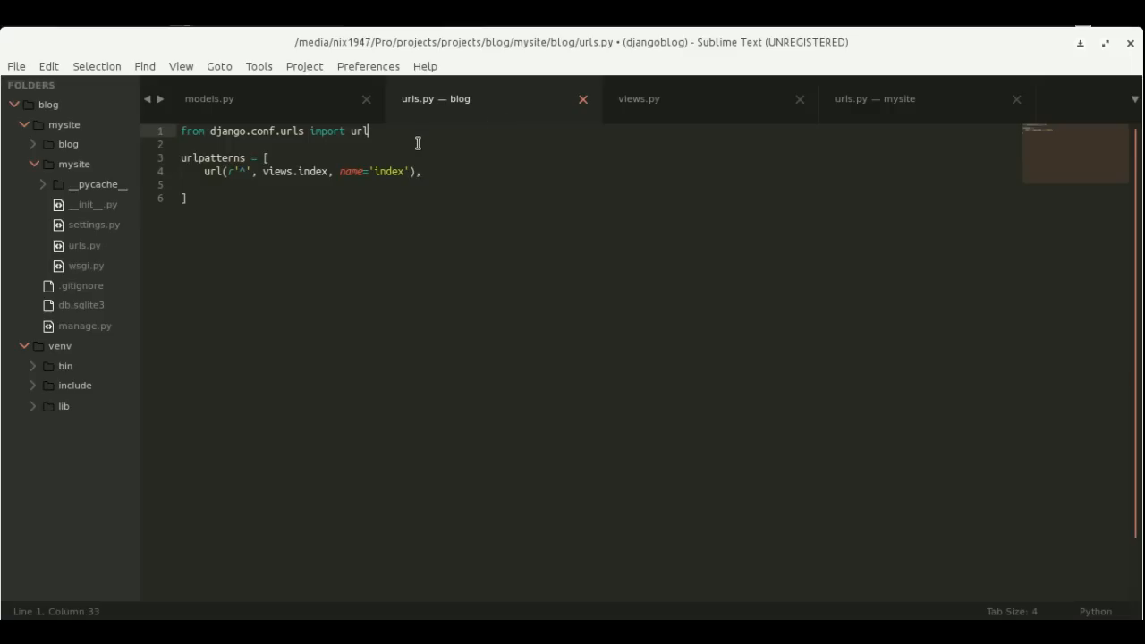
key(Return)
text(from .)
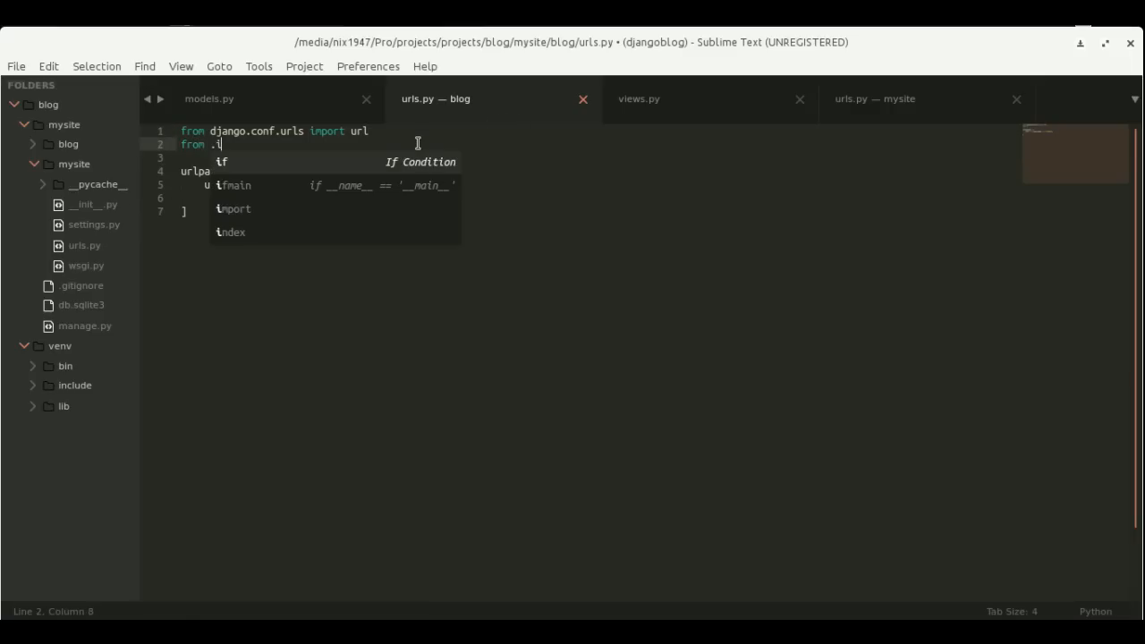
text( import views)
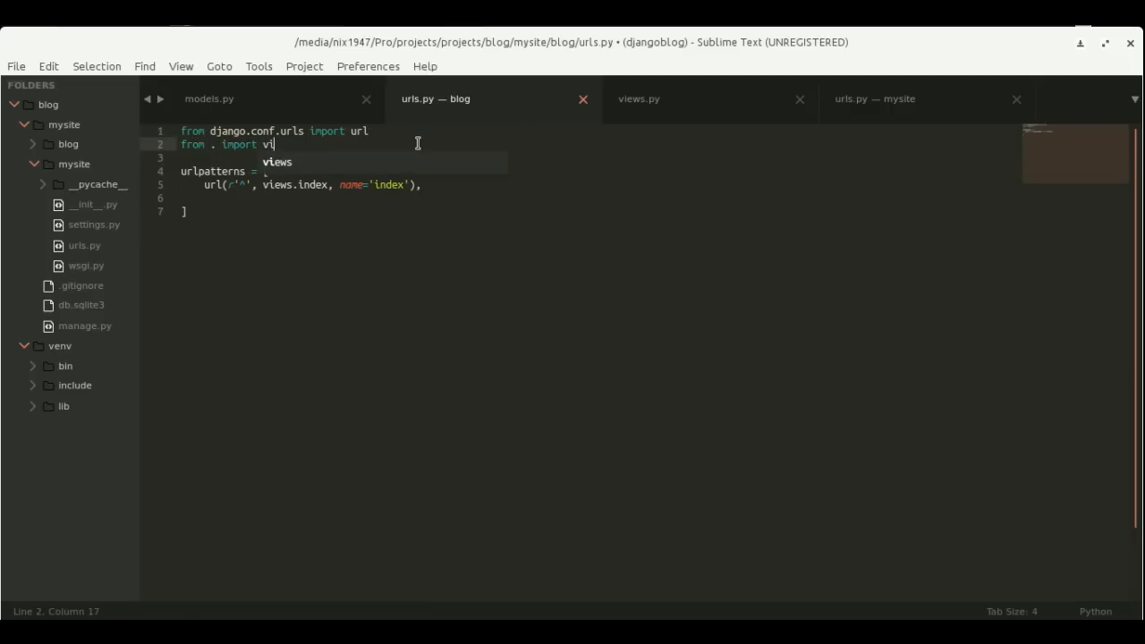
click(216, 145)
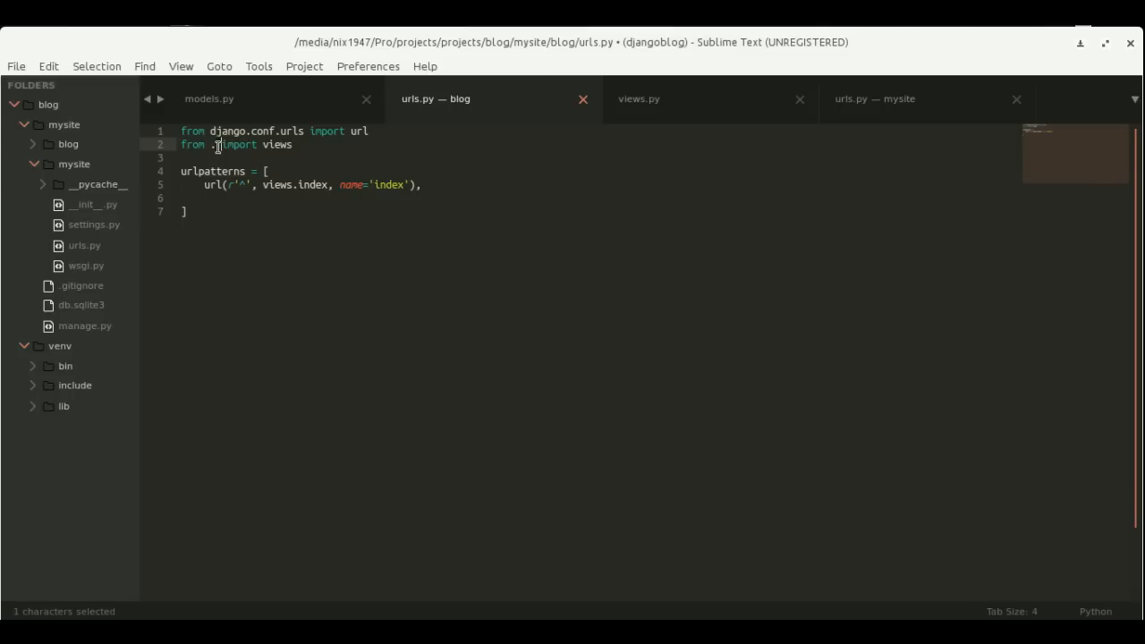
click(276, 146)
double_click(276, 146)
click(36, 146)
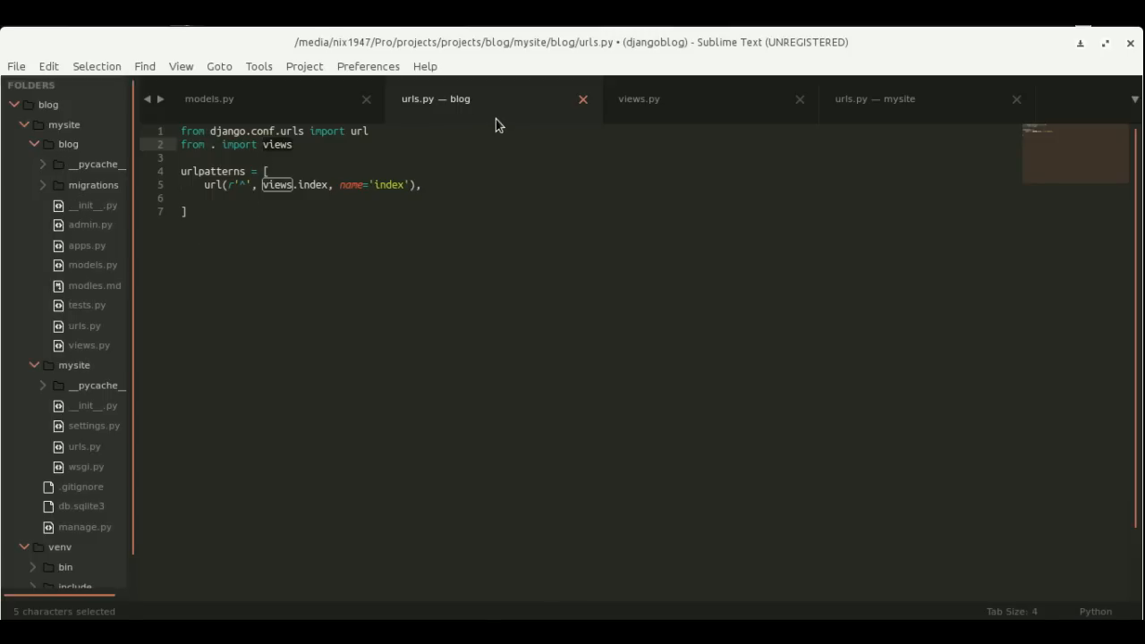
click(322, 298)
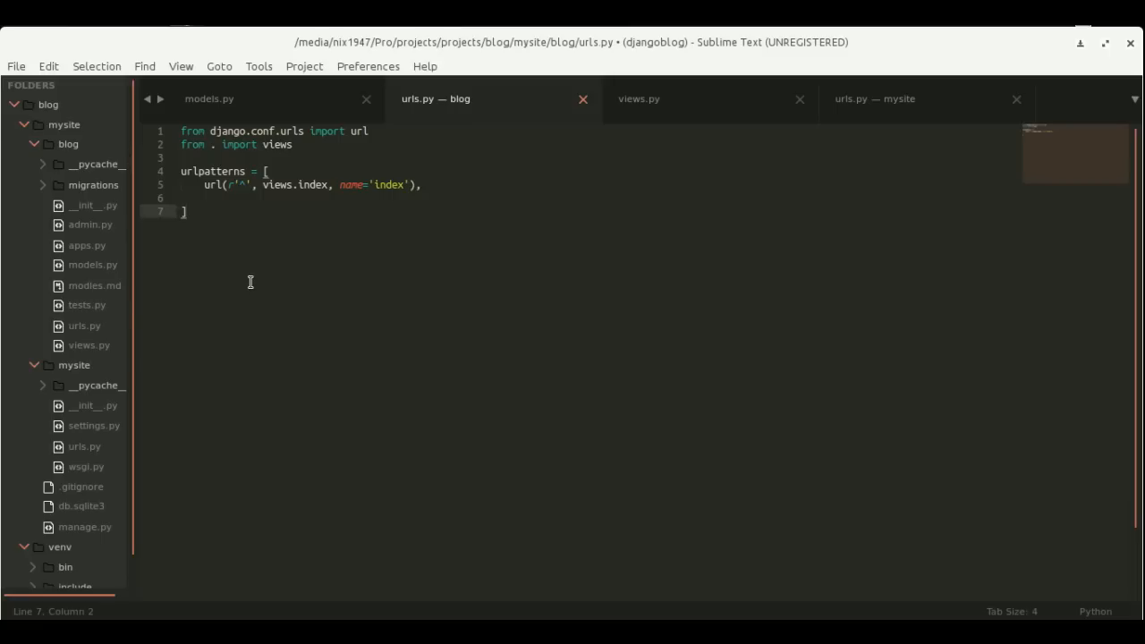
key(ctrl+s)
key(F12)
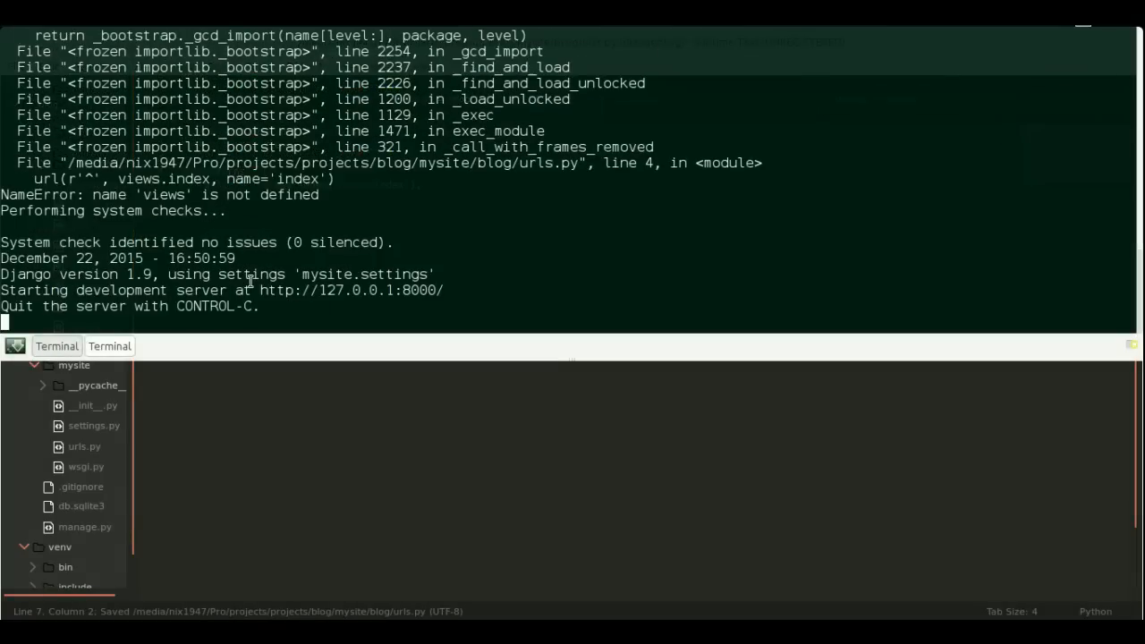
key(ctrl+c)
key(ctrl+l)
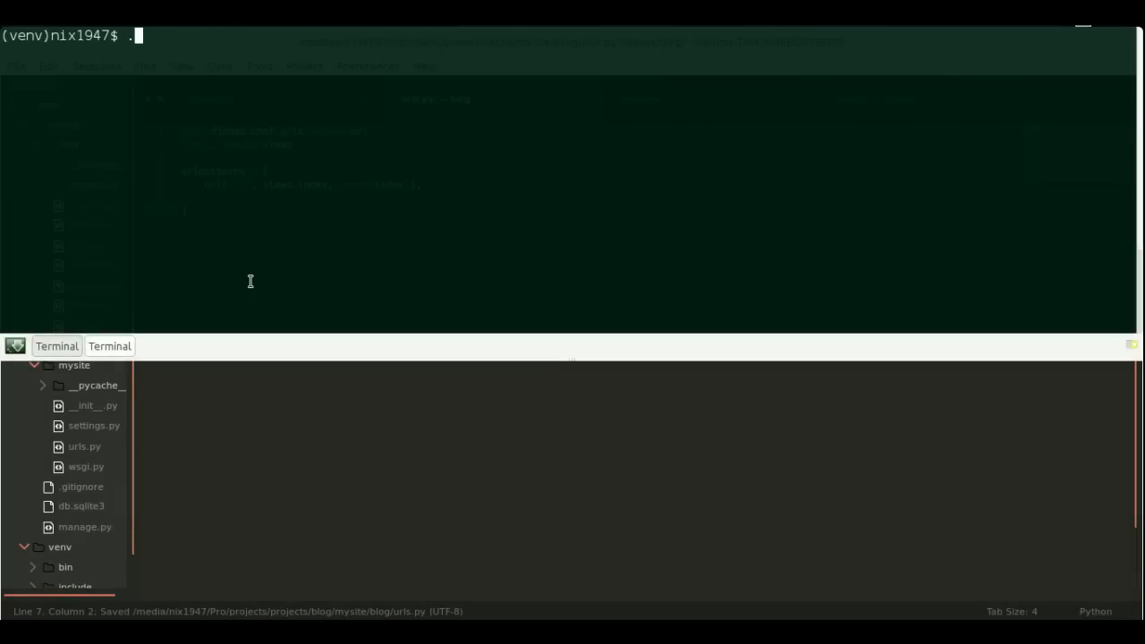
text(./ma)
key(Tab)
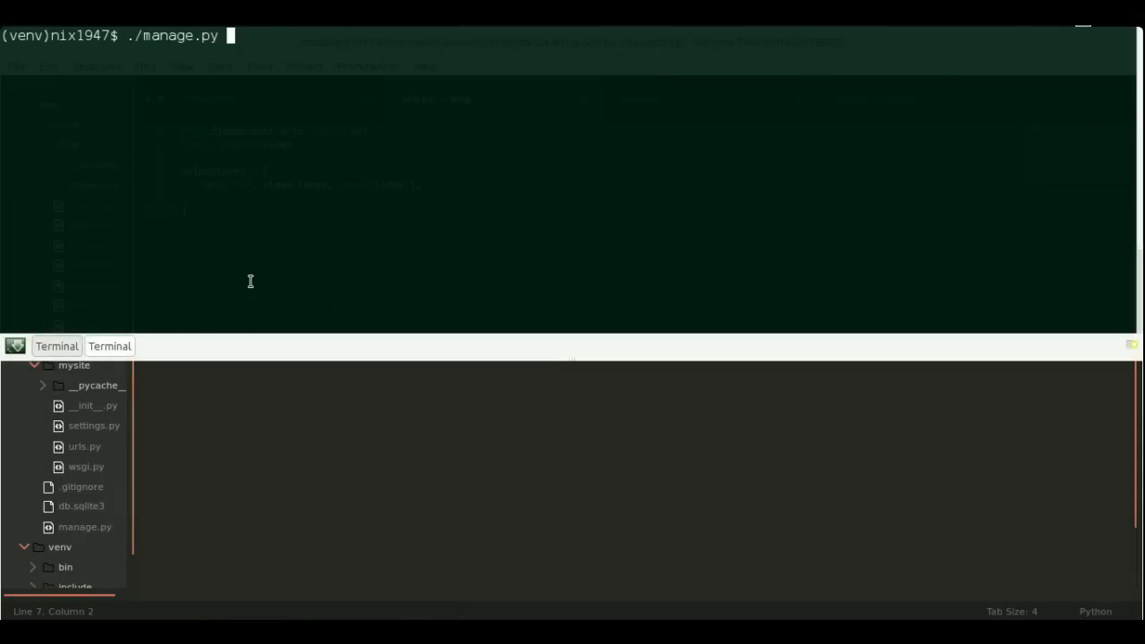
text(runserver)
key(Return)
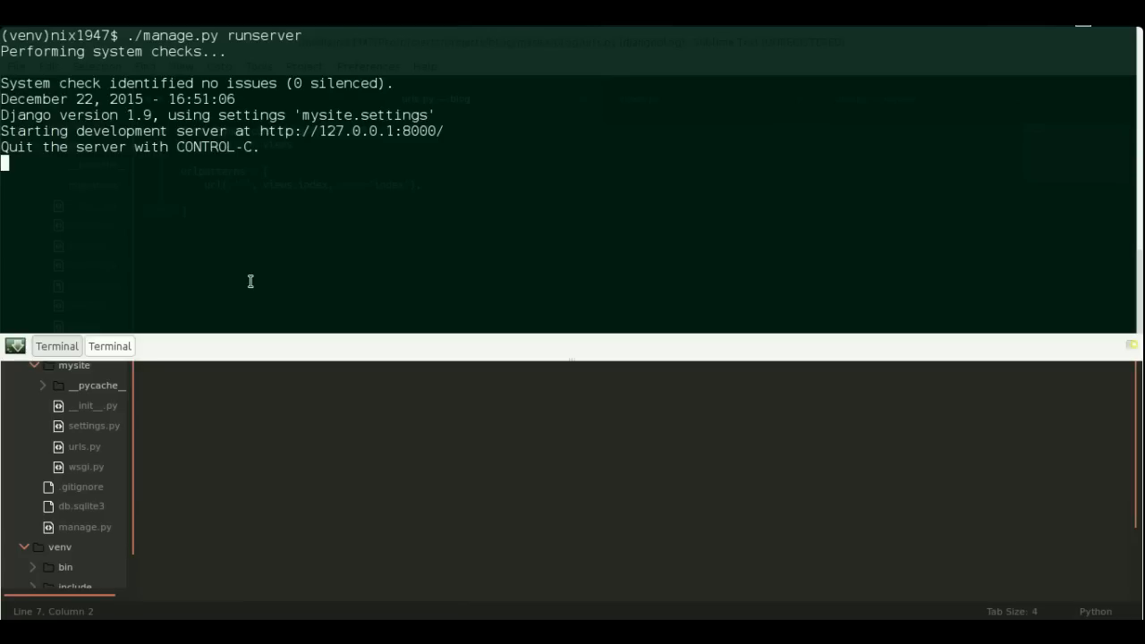
drag(443, 130, 260, 133)
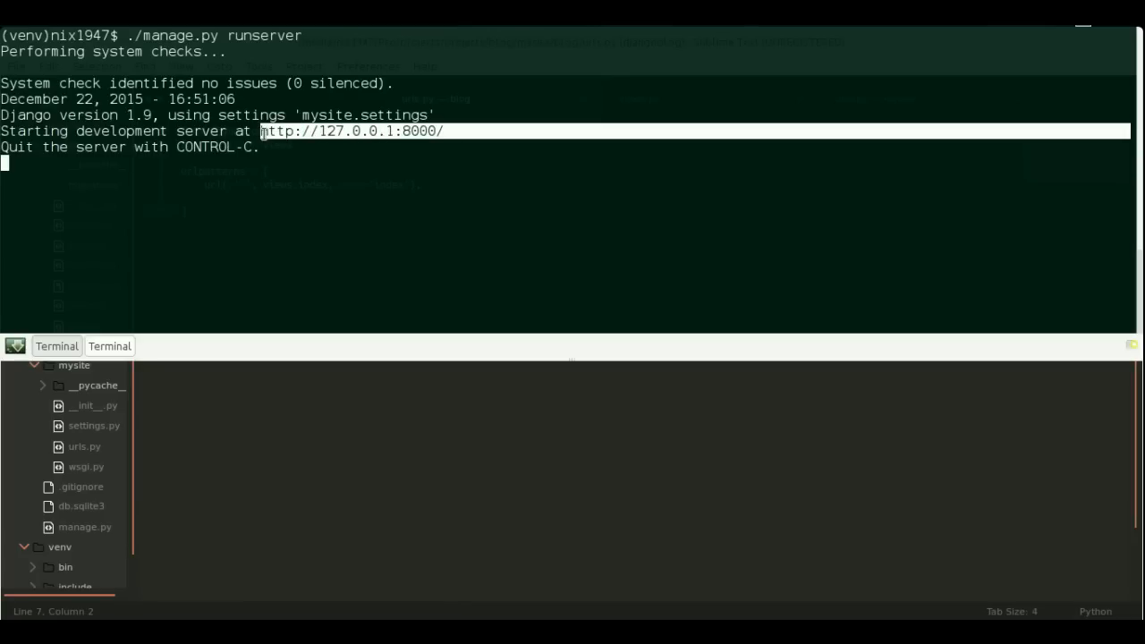
Load 127.0.0.1:8000/blog/ in Chrome and highlight 'Hello world form my Blog'.
key(F12)
key(alt+Tab)
key(Return)
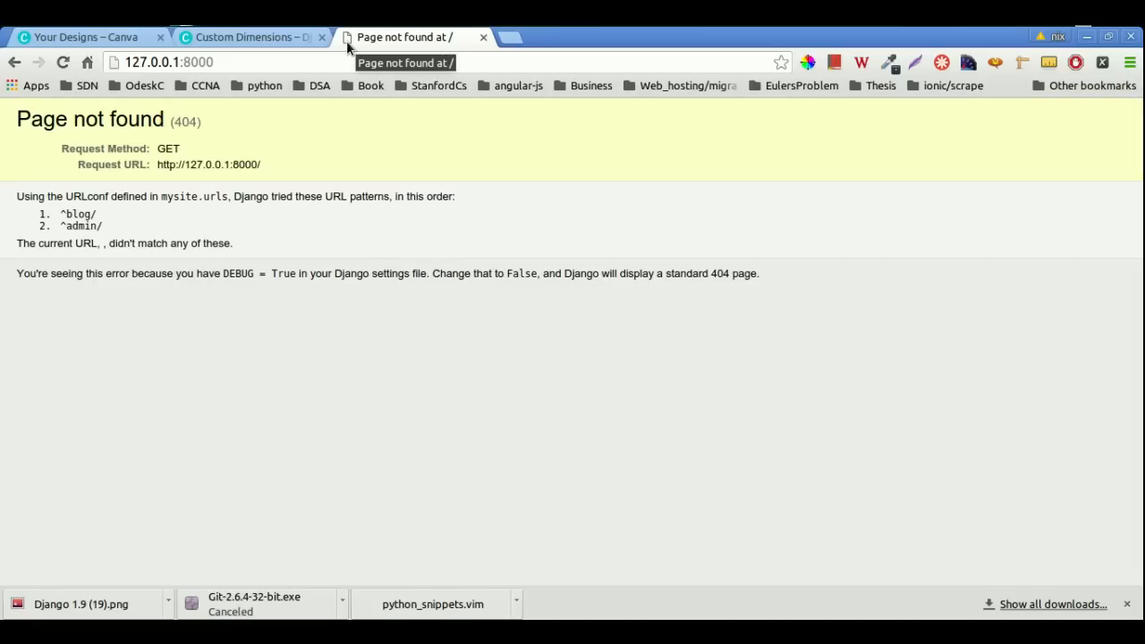
click(314, 62)
text(/)
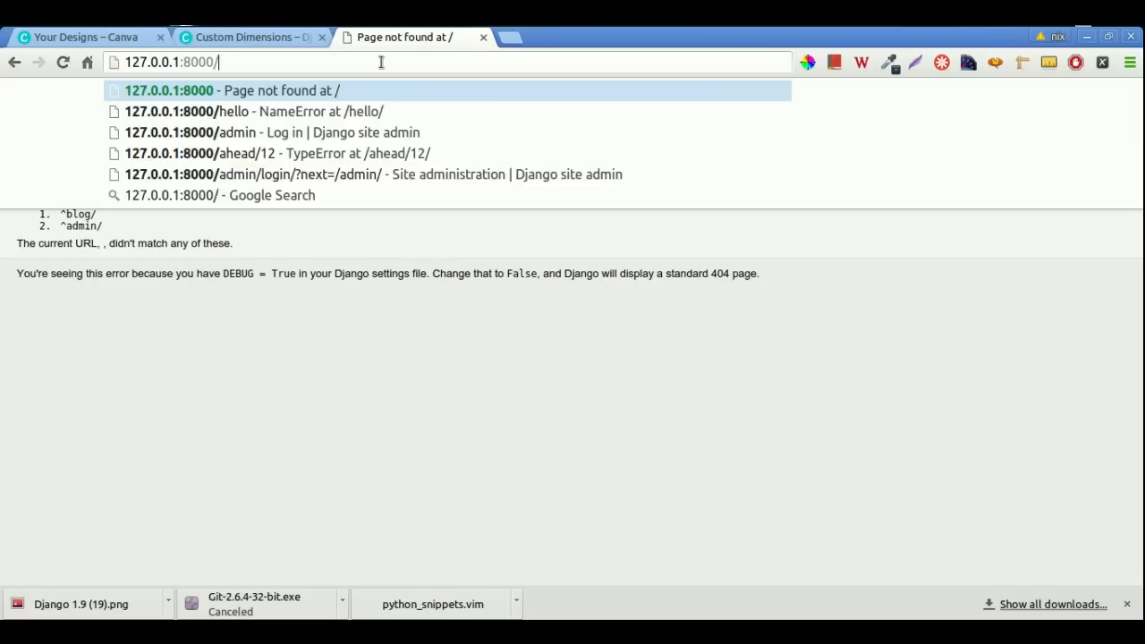
text(blogs)
key(BackSpace)
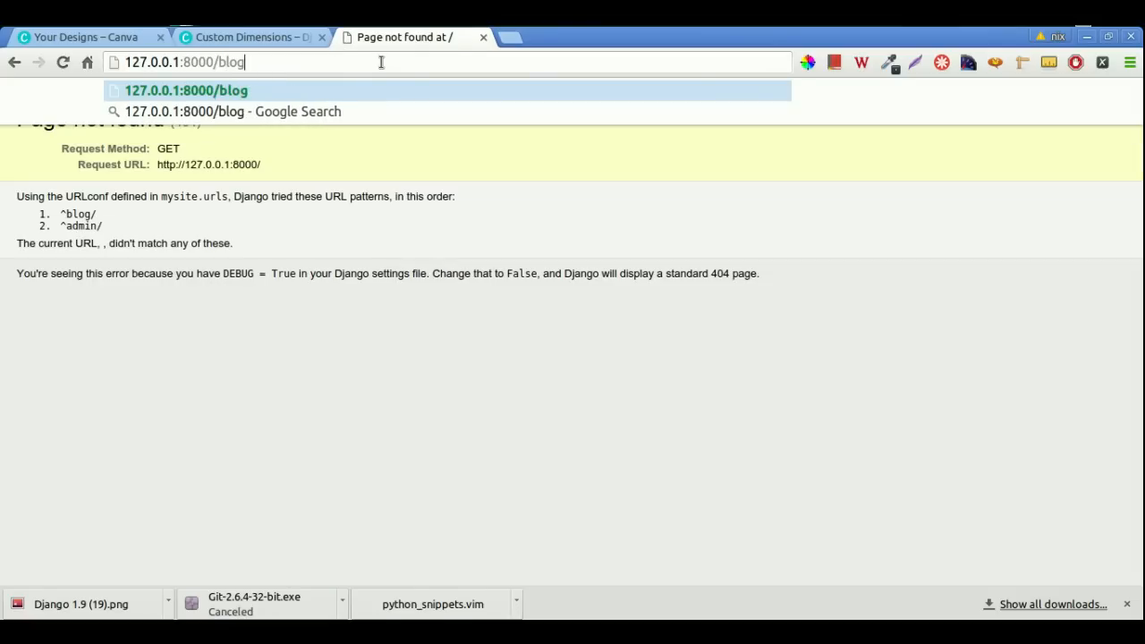
key(Return)
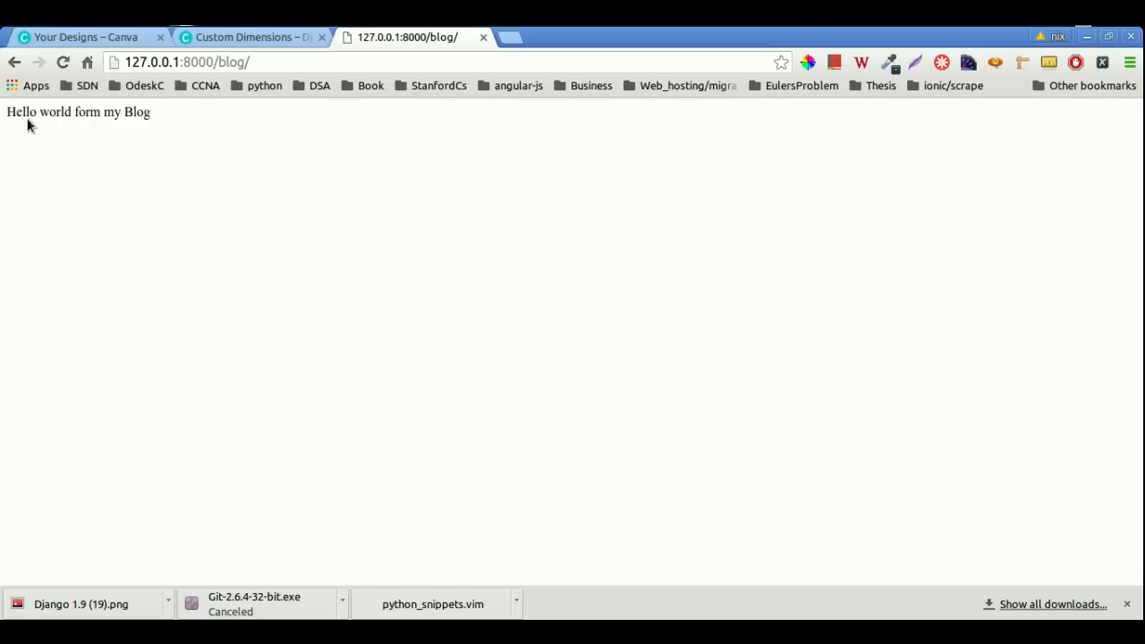
drag(8, 112, 153, 116)
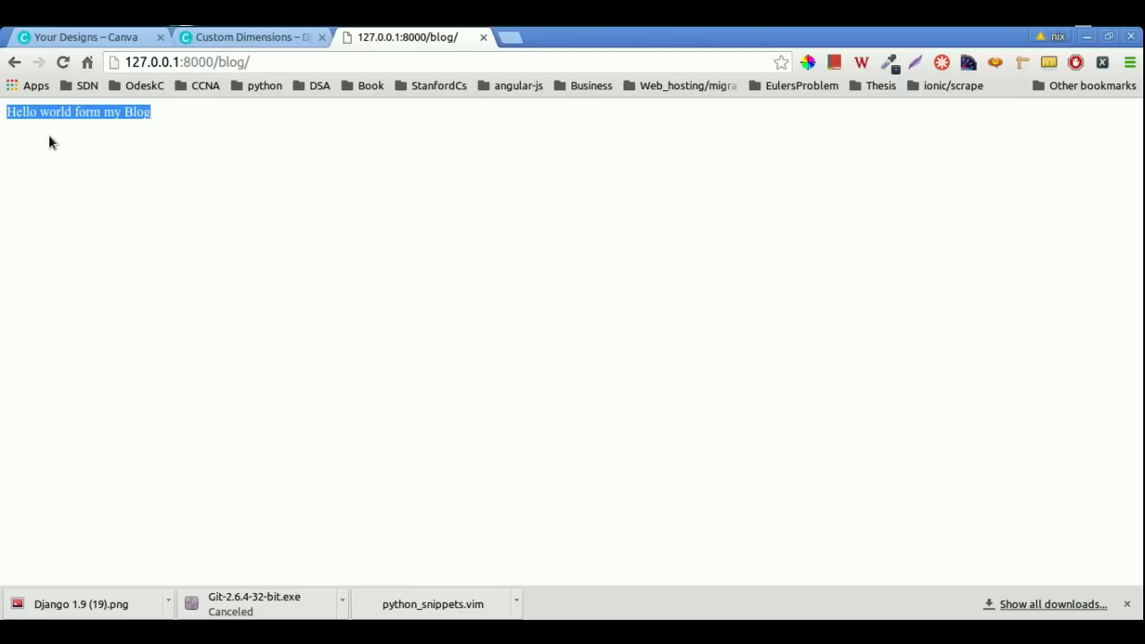
drag(13, 112, 169, 532)
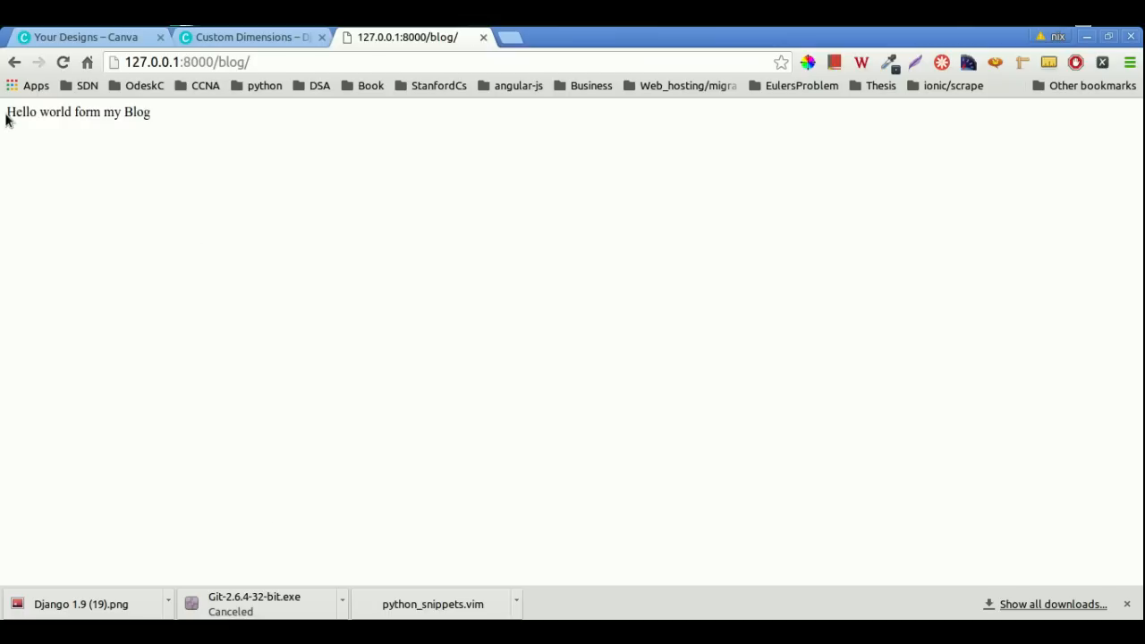
drag(7, 112, 222, 210)
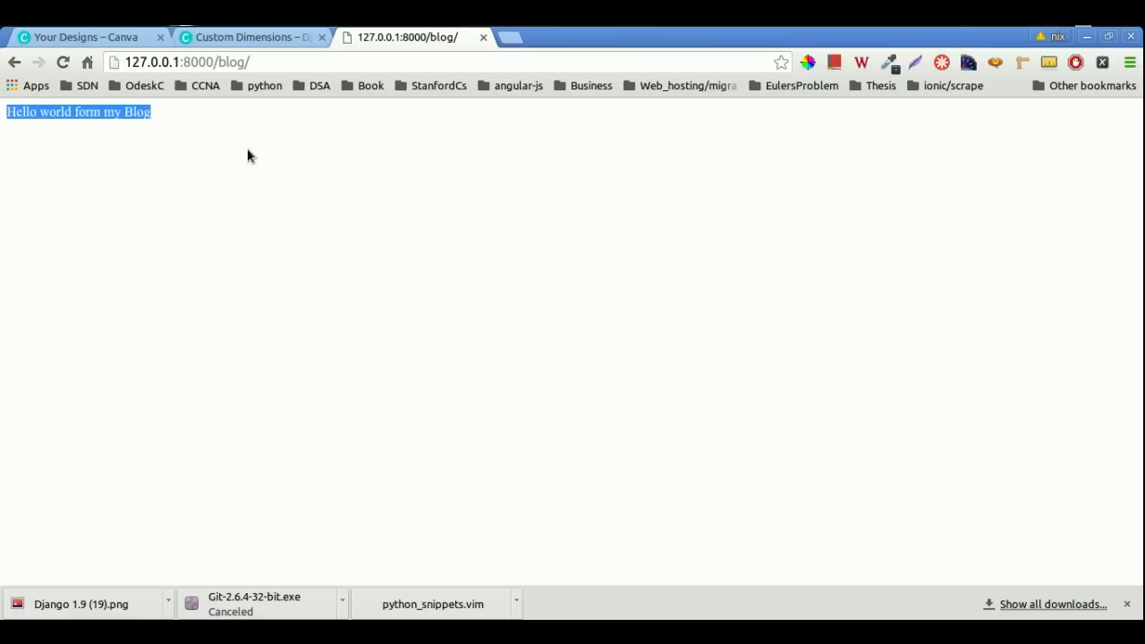
Strip /blog/ from the address to confirm the site root still returns Page not found.
drag(251, 61, 217, 61)
key(BackSpace)
key(Return)
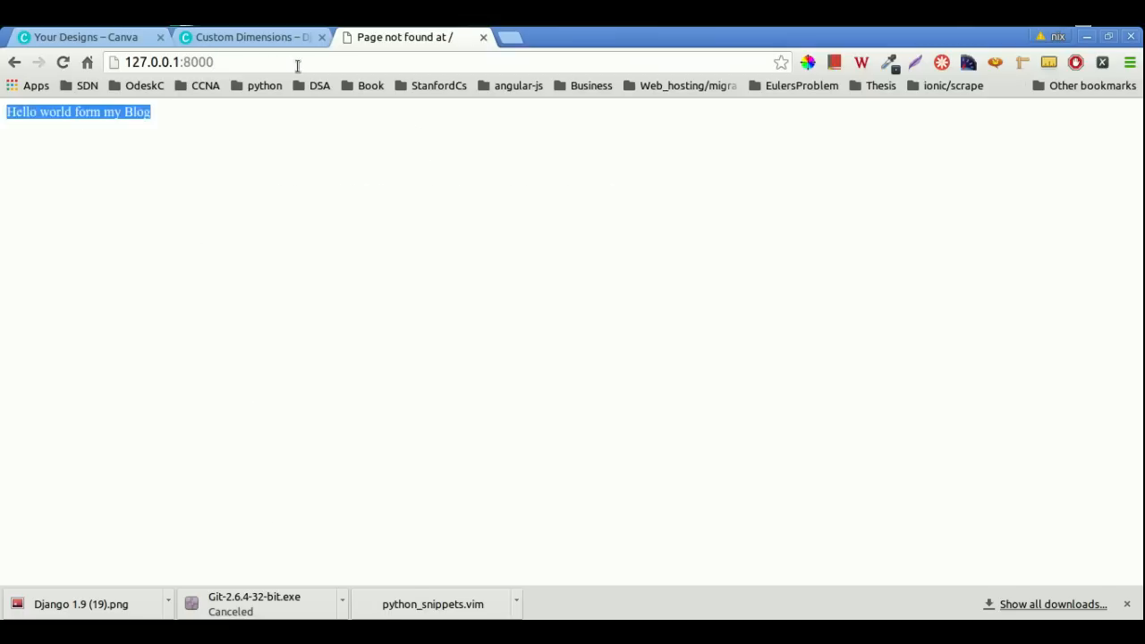
key(alt+Tab)
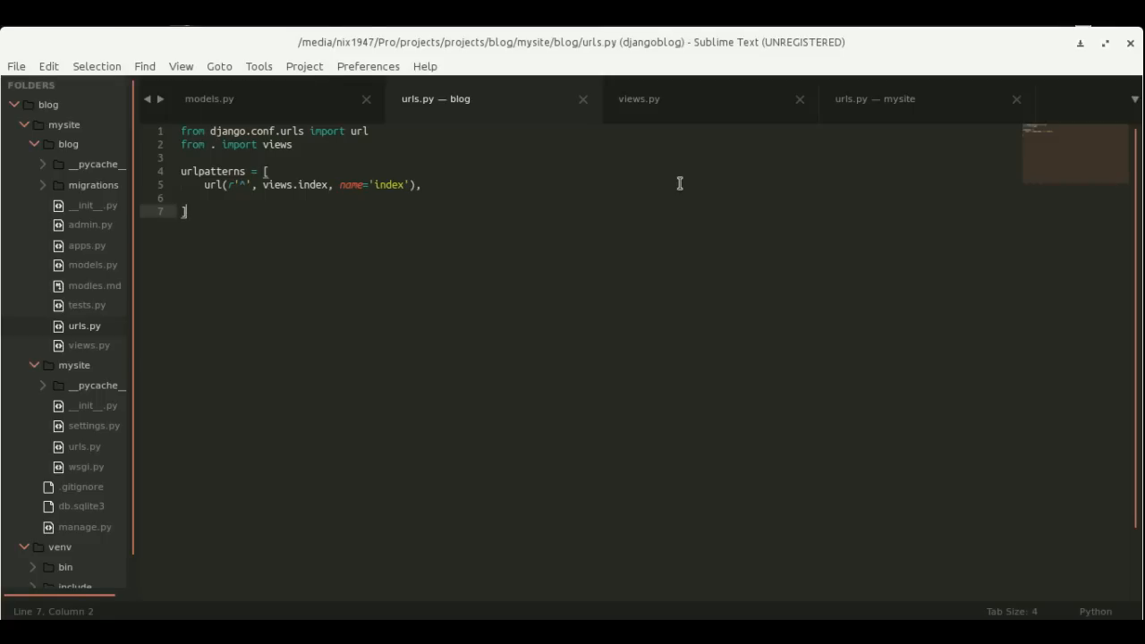
Add url(r'^', include('blog_urls')) under urlpatterns in mysite's urls.py and save it.
click(865, 100)
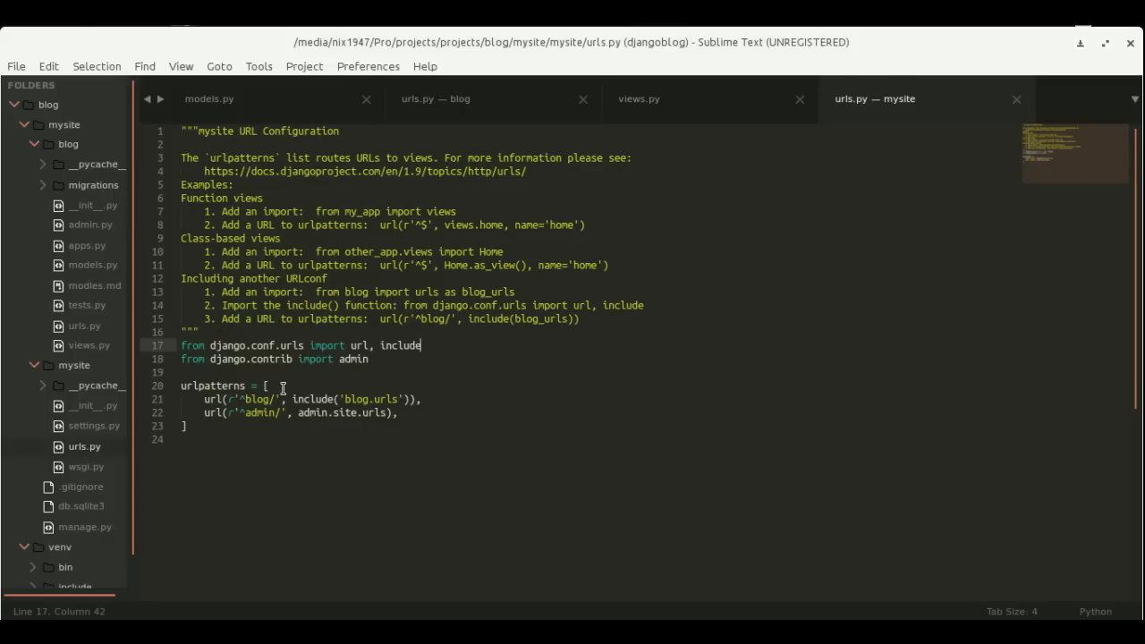
click(283, 386)
key(Return)
text(u)
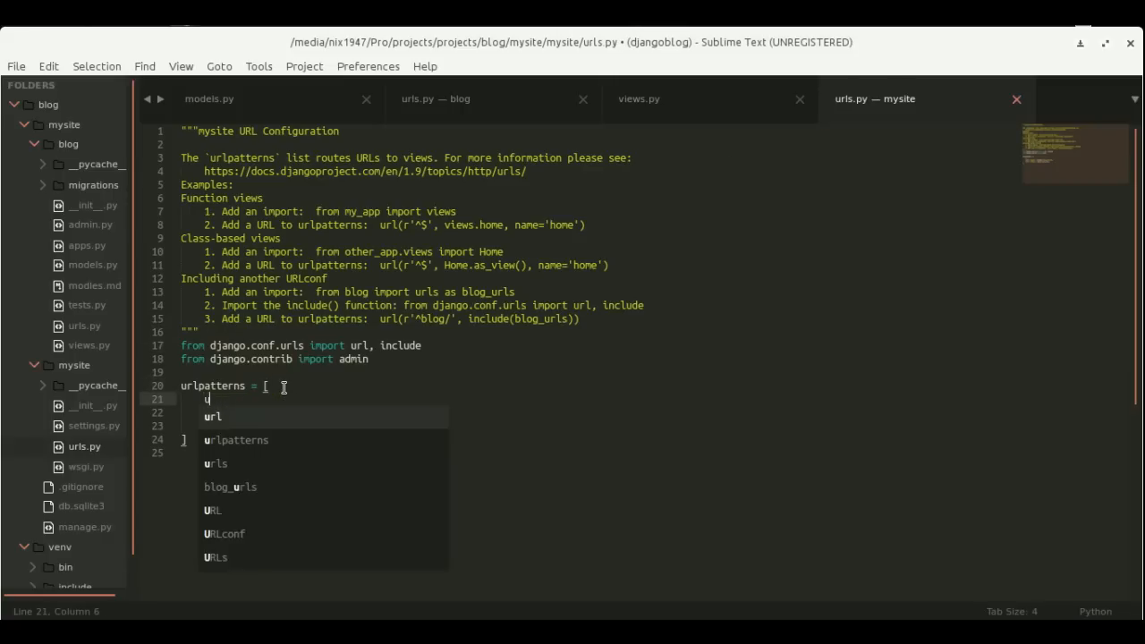
text(rl(r')
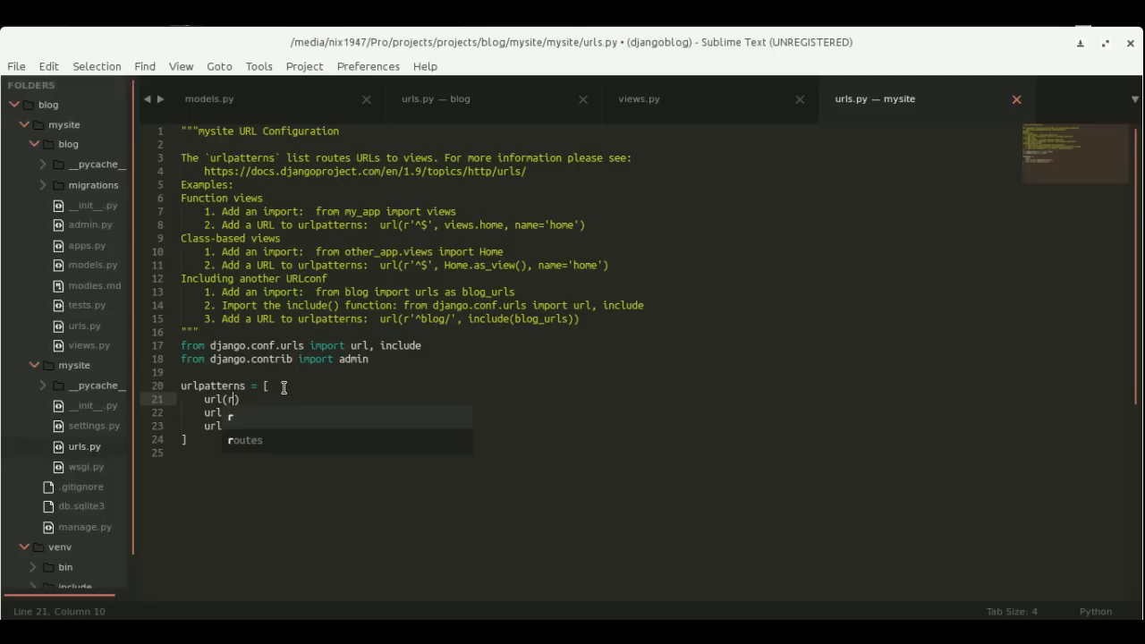
text(^)
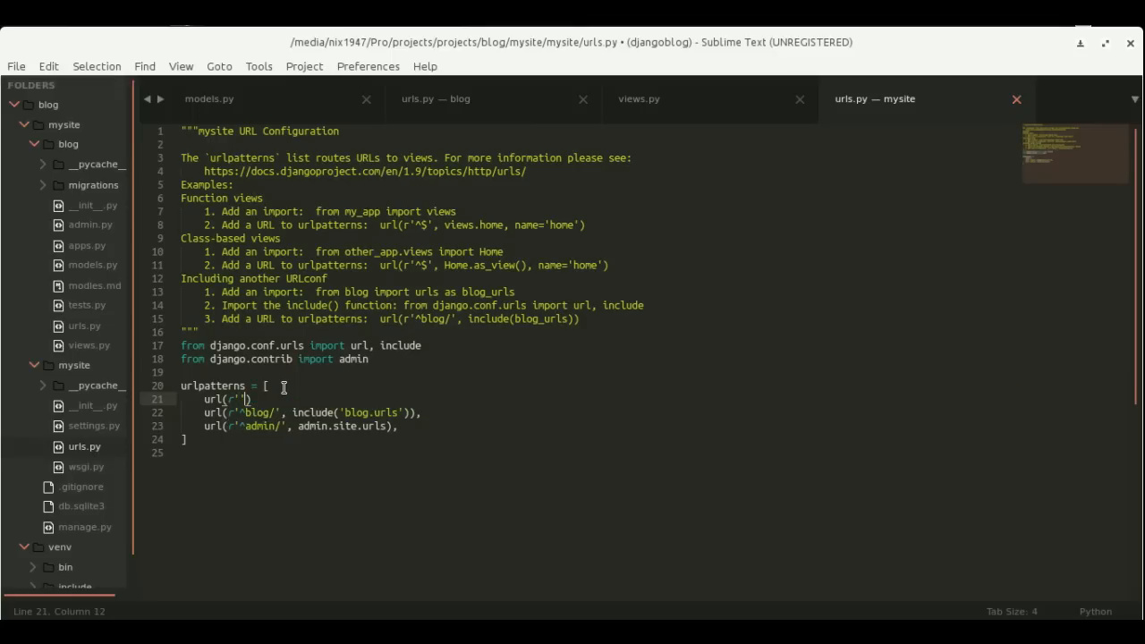
text(')
key(BackSpace)
key(BackSpace)
text(^)
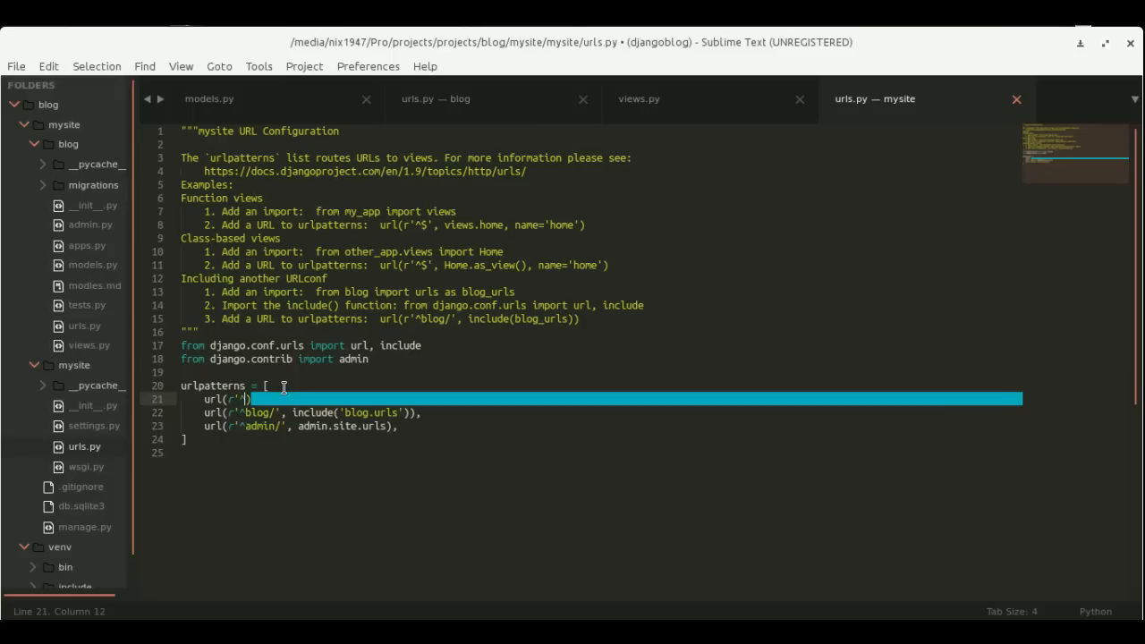
text(')
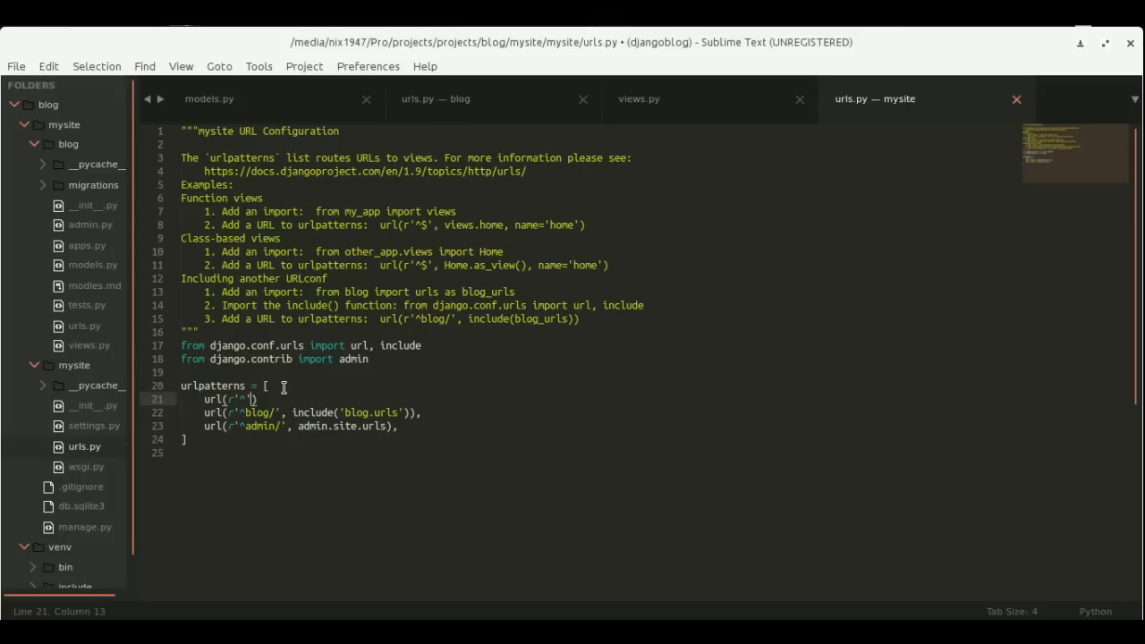
text(, include)
text(()
text('b)
key(Down)
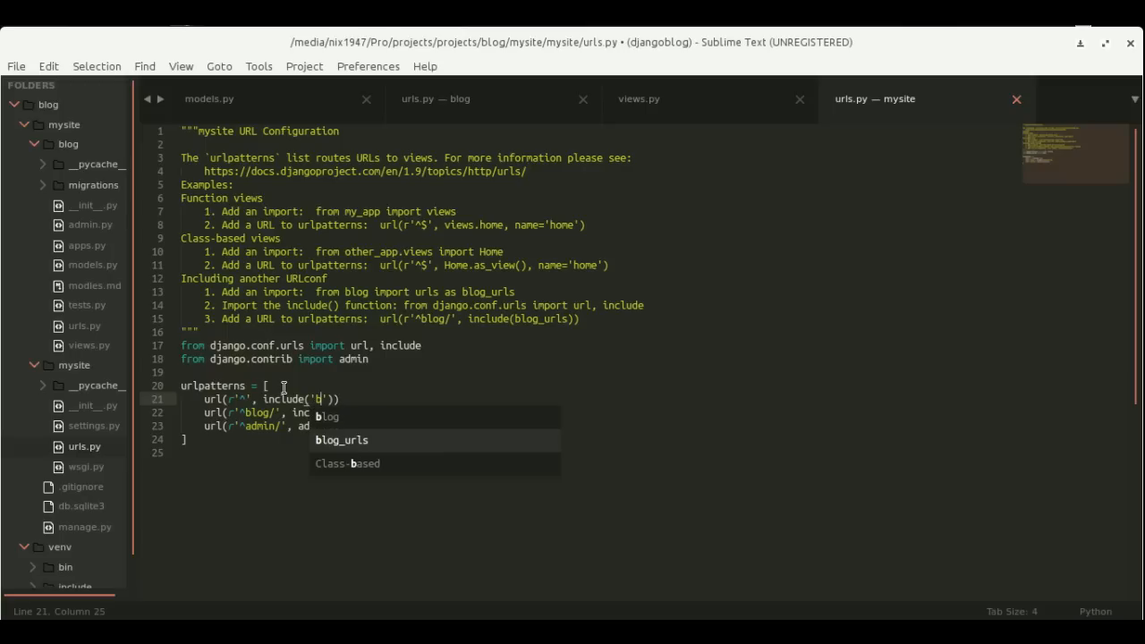
key(Tab)
key(End)
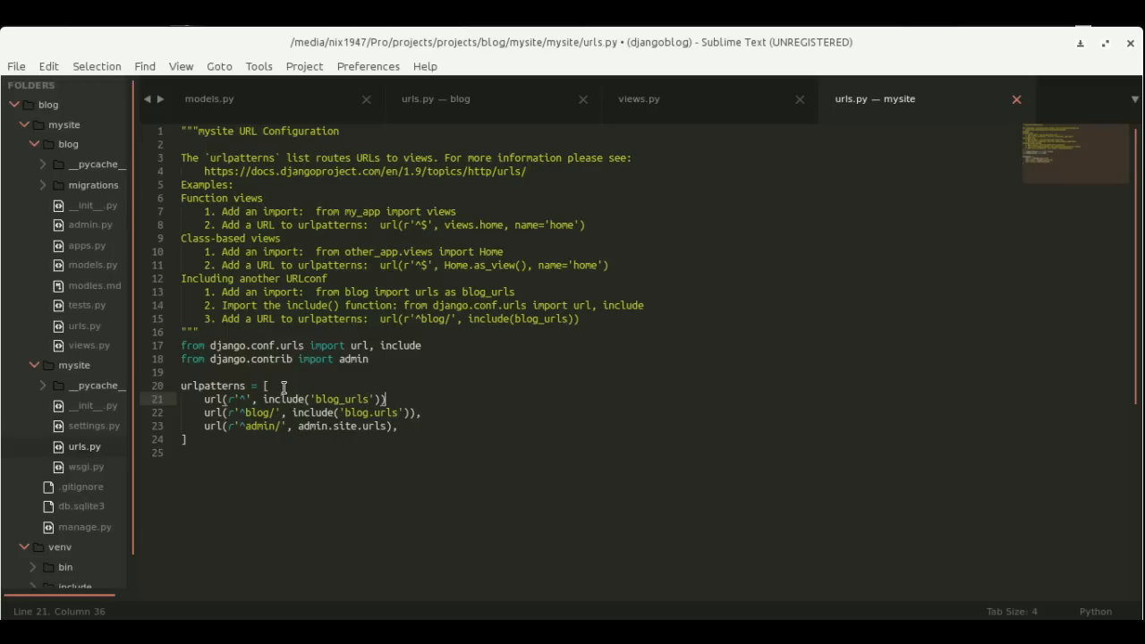
text(,)
key(ctrl+s)
key(F12)
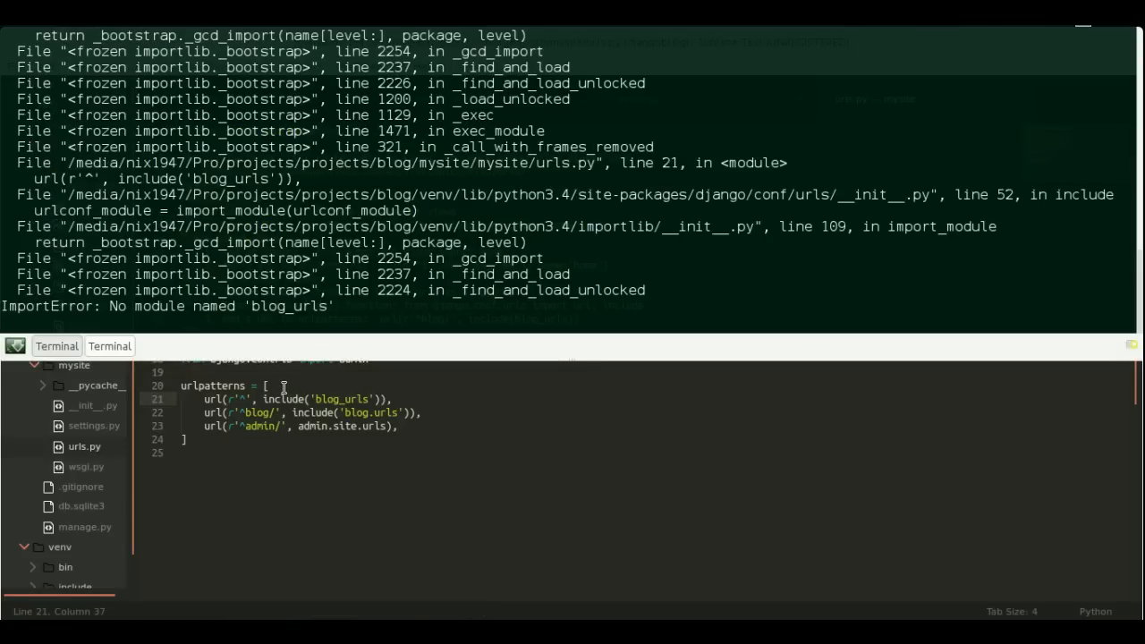
Correct the root pattern to include('blog.urls') and save urls.py.
key(F12)
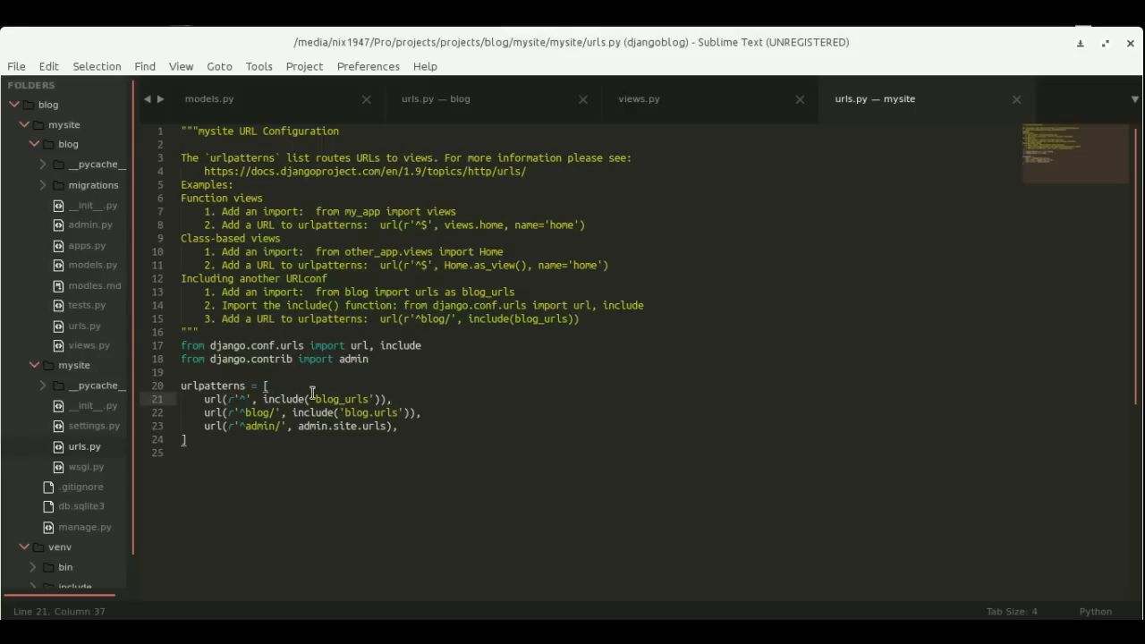
click(344, 400)
key(Delete)
text(.)
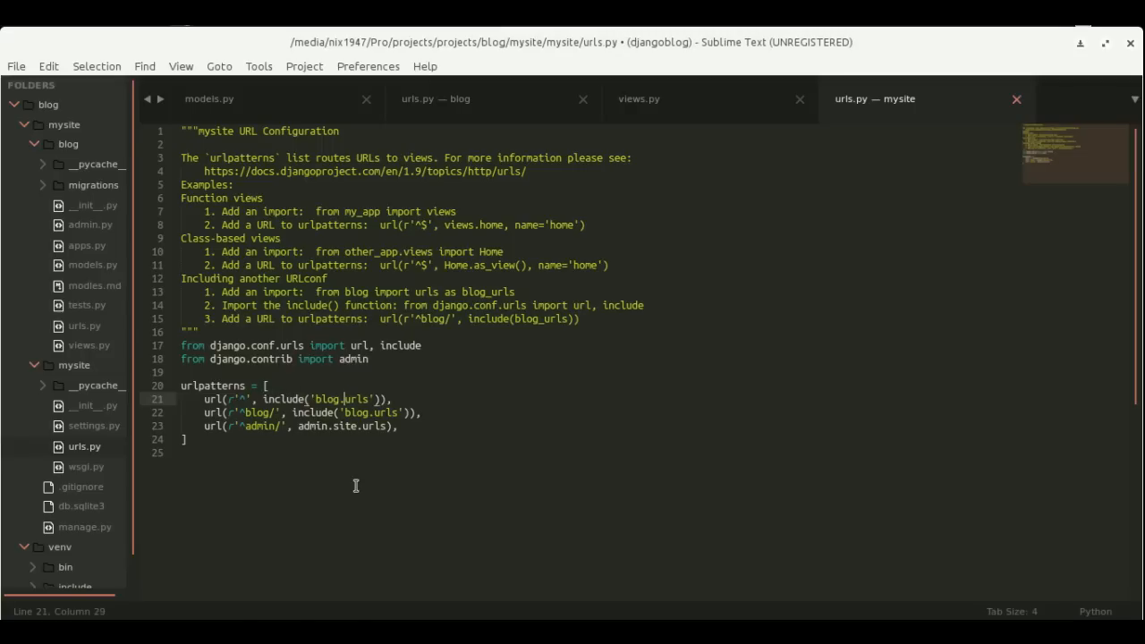
key(ctrl+s)
Clear the terminal and rerun ./manage.py runserver so it starts cleanly.
key(F12)
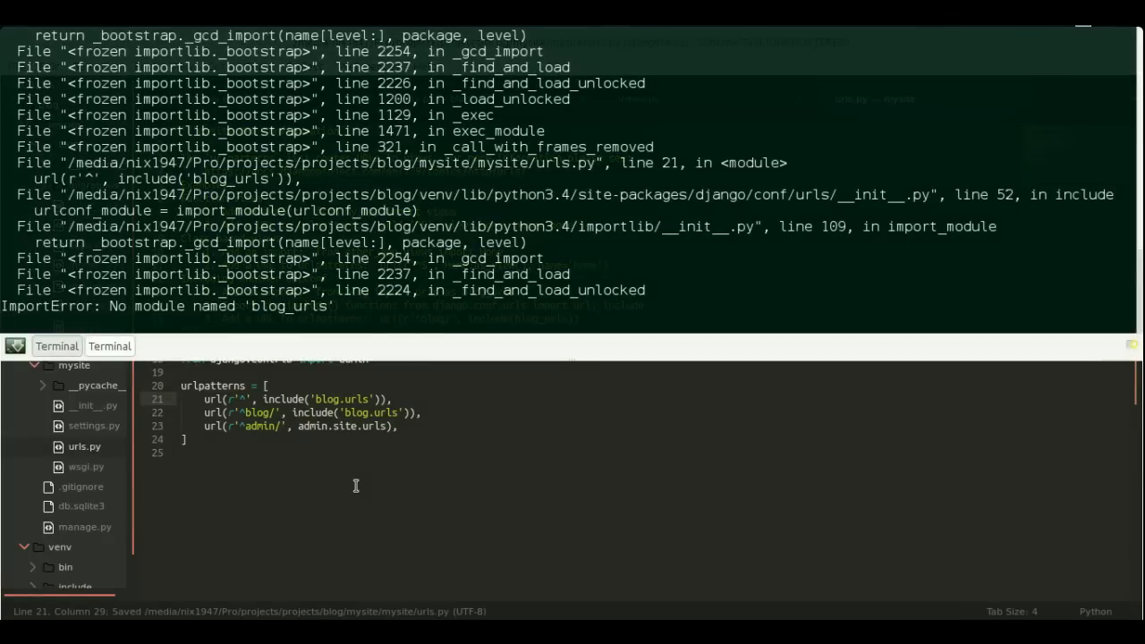
key(ctrl+l)
text(./manage.py runserver)
key(Return)
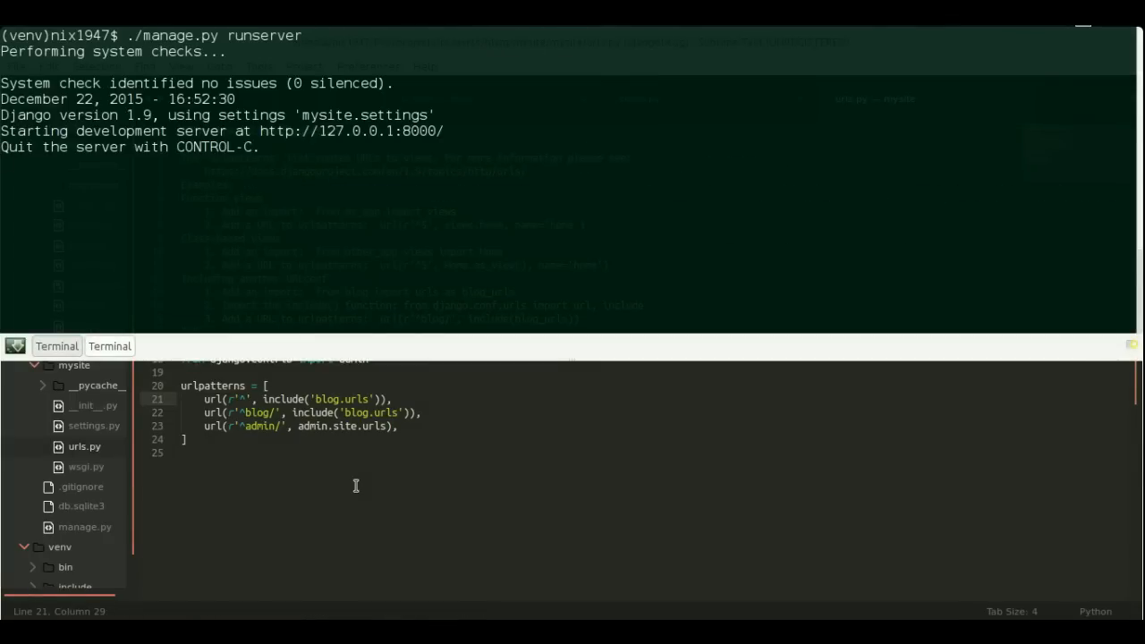
key(F12)
key(alt+Tab)
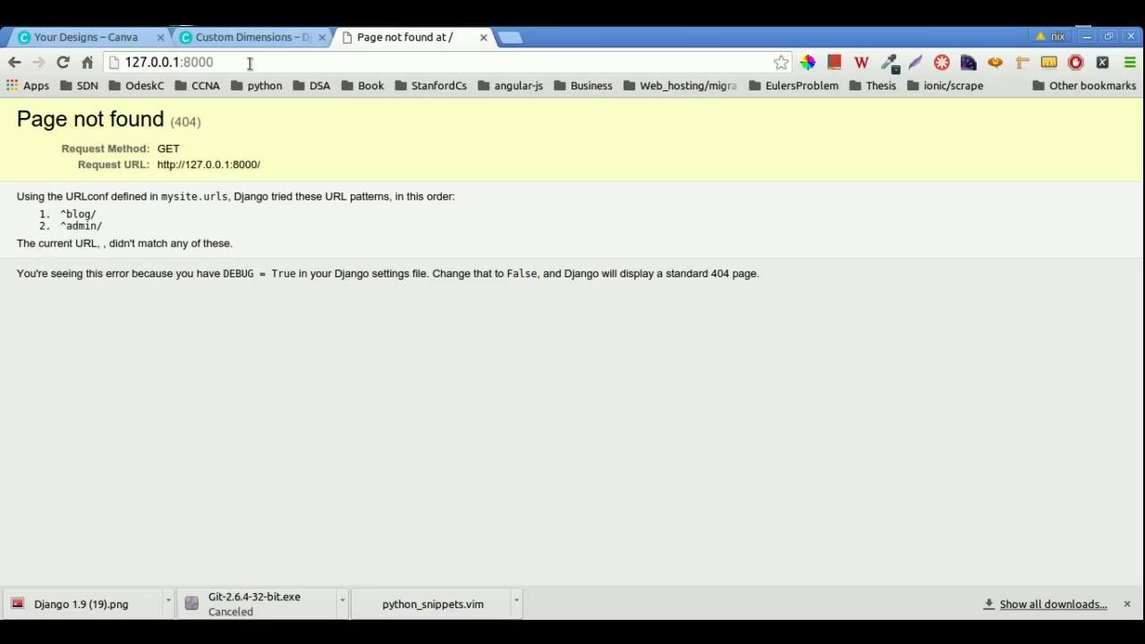
Reload 127.0.0.1:8000 so the root shows 'Hello world form my Blog' and select the greeting.
click(250, 63)
key(Return)
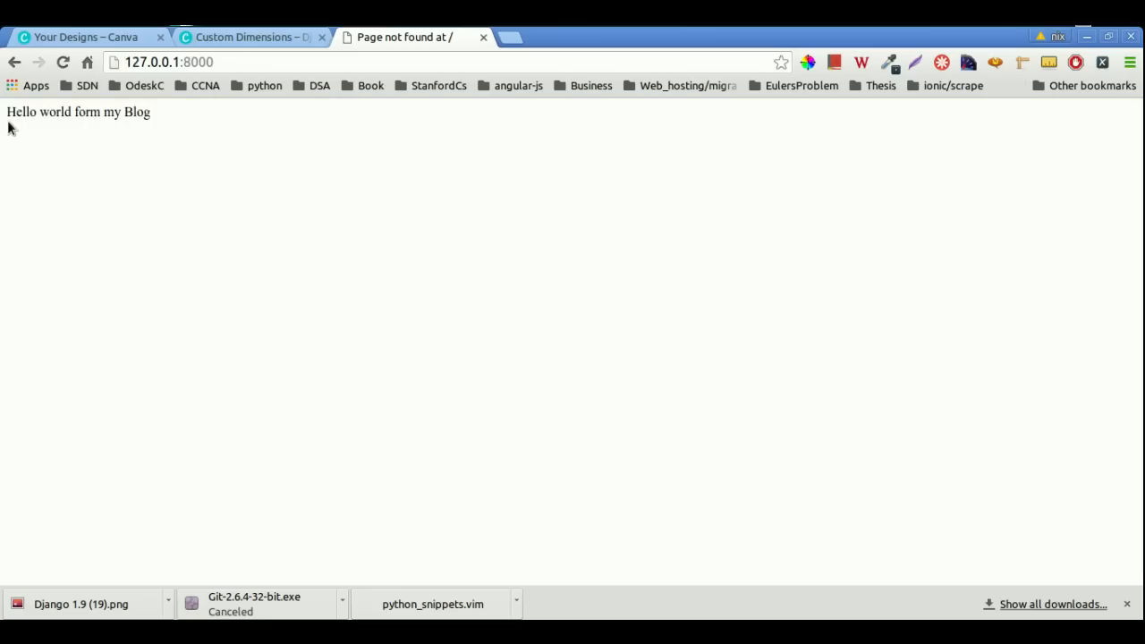
drag(5, 112, 191, 121)
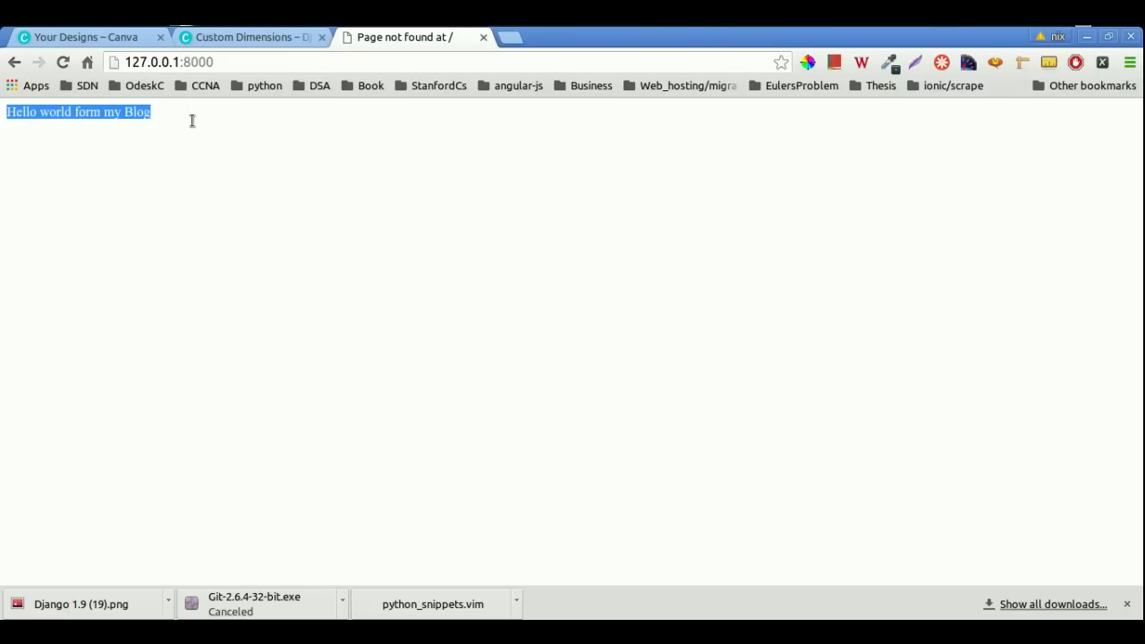